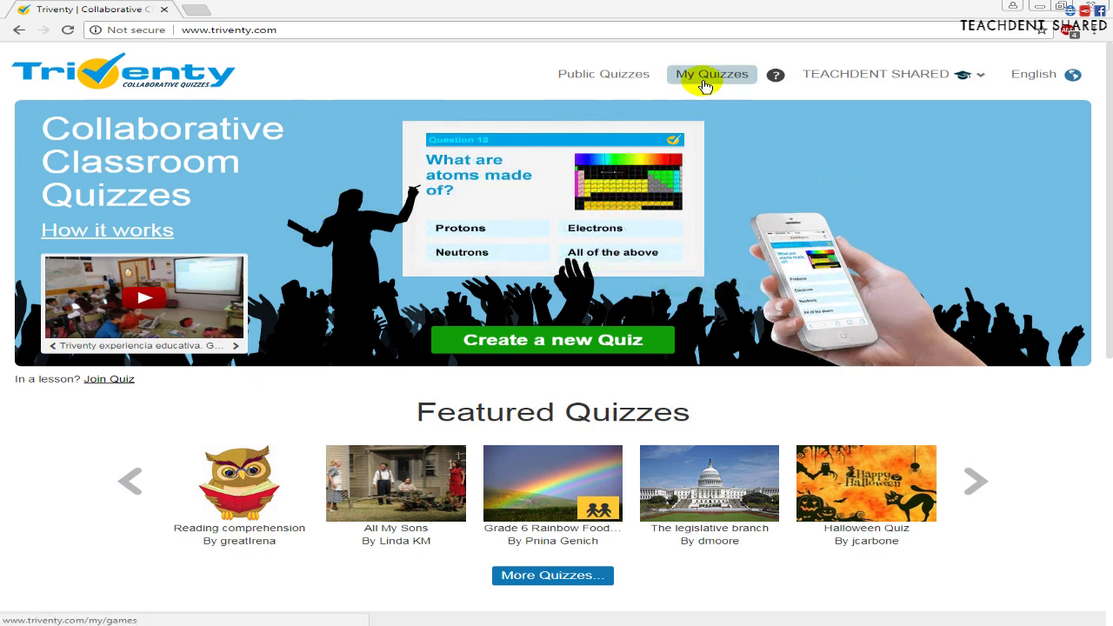
Step: Create a new quiz from the My Quizzes page and name it "สนุกกับ TEACHDENT SHARED"
click(704, 83)
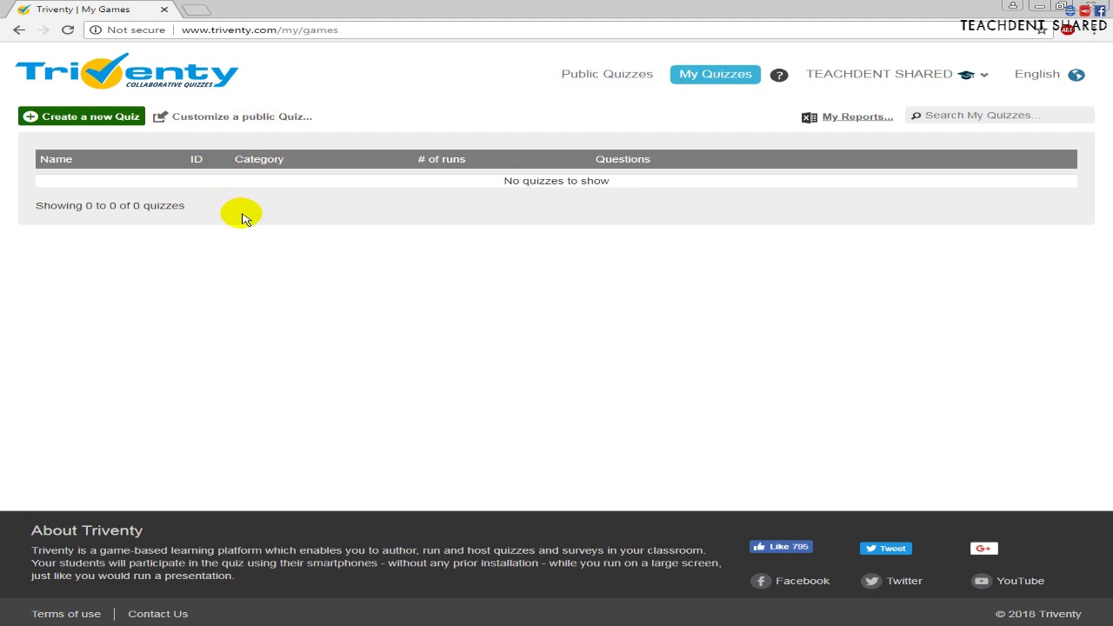
click(99, 124)
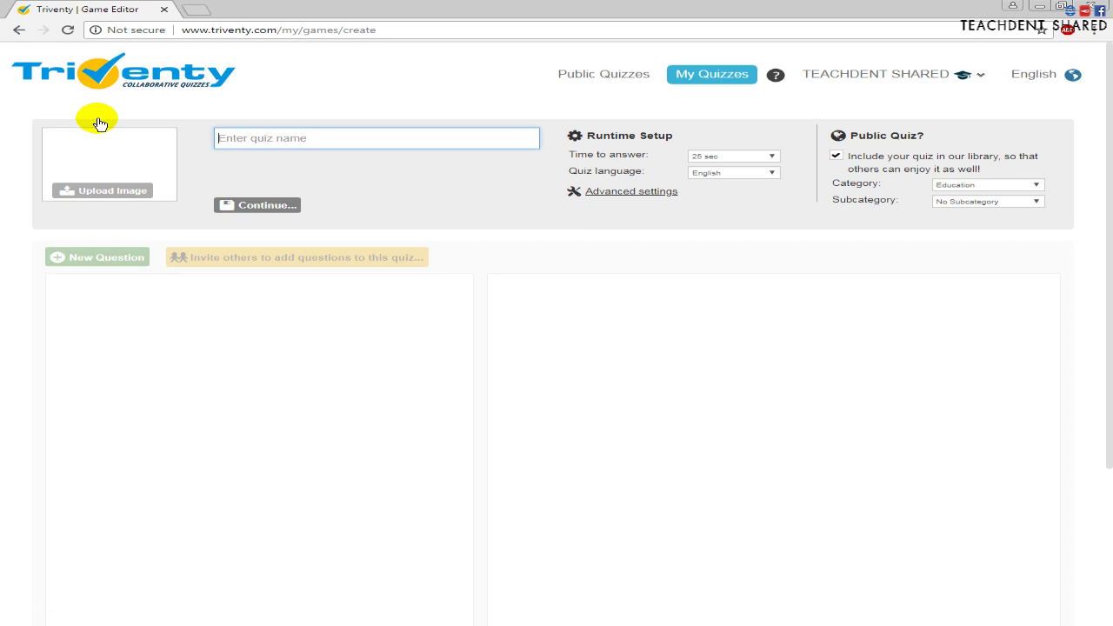
text(สนุกกับ TEACHDENT SHARED)
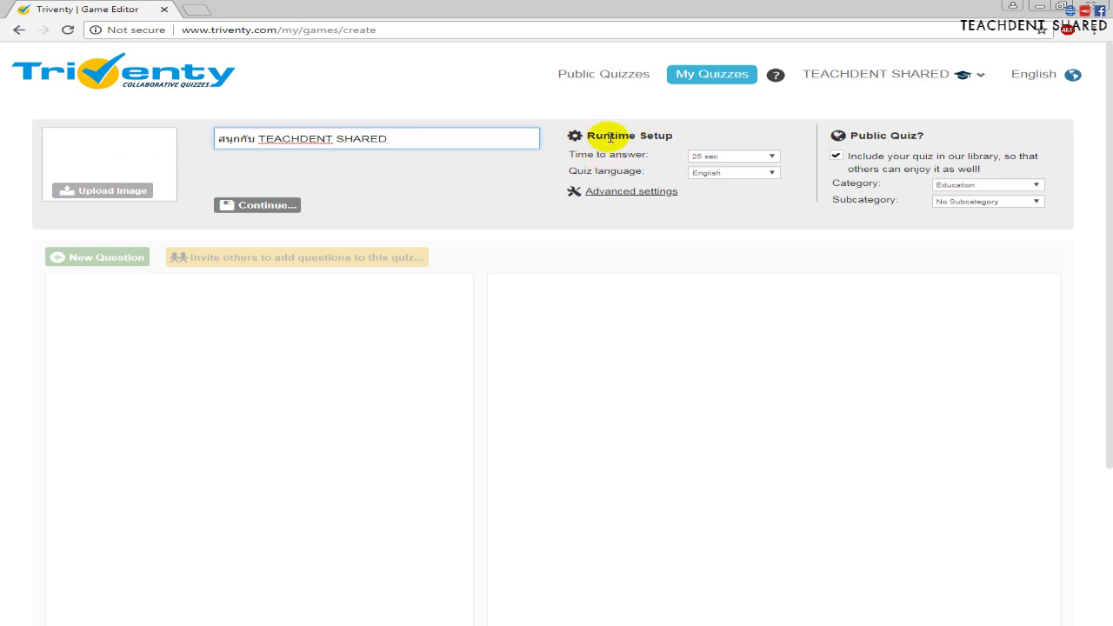
Step: Set the quiz's time to answer to 30 sec and its language to ไทย
click(725, 156)
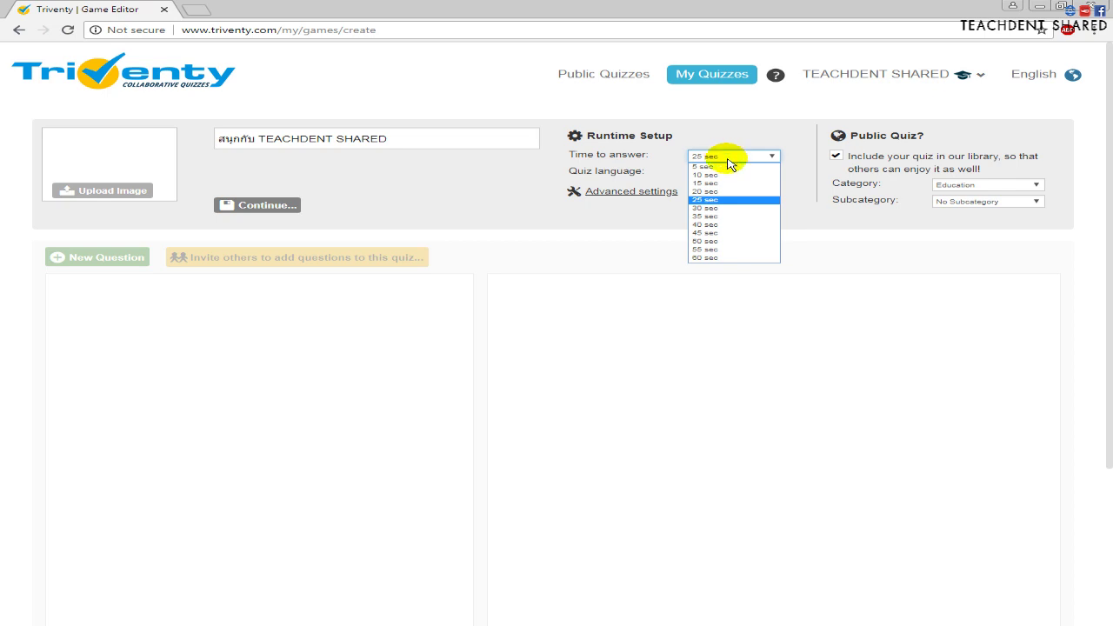
click(735, 210)
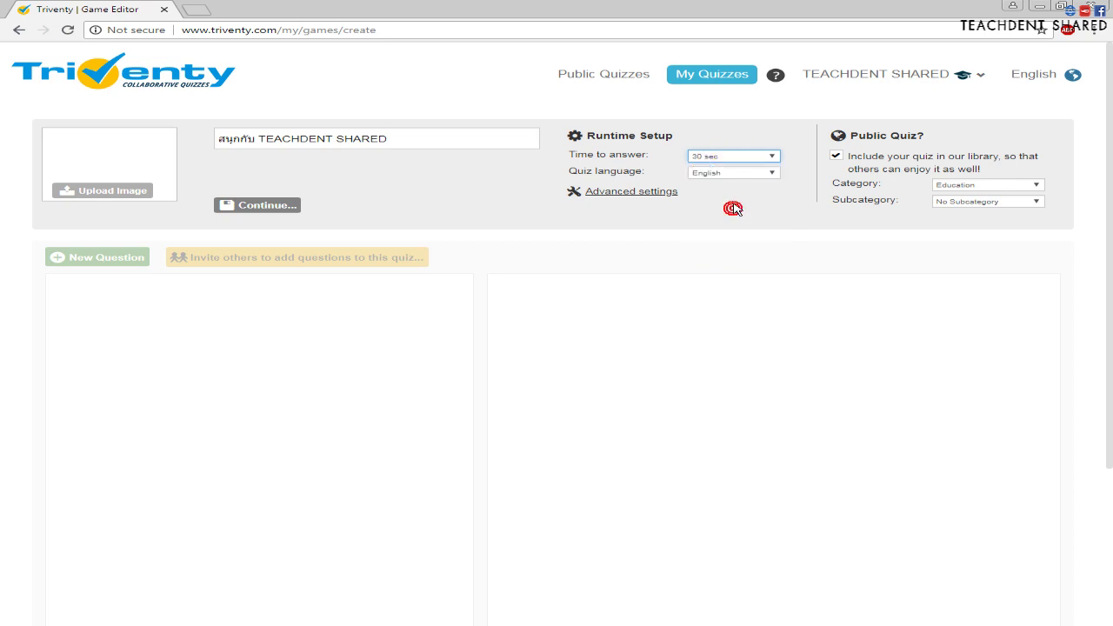
click(739, 173)
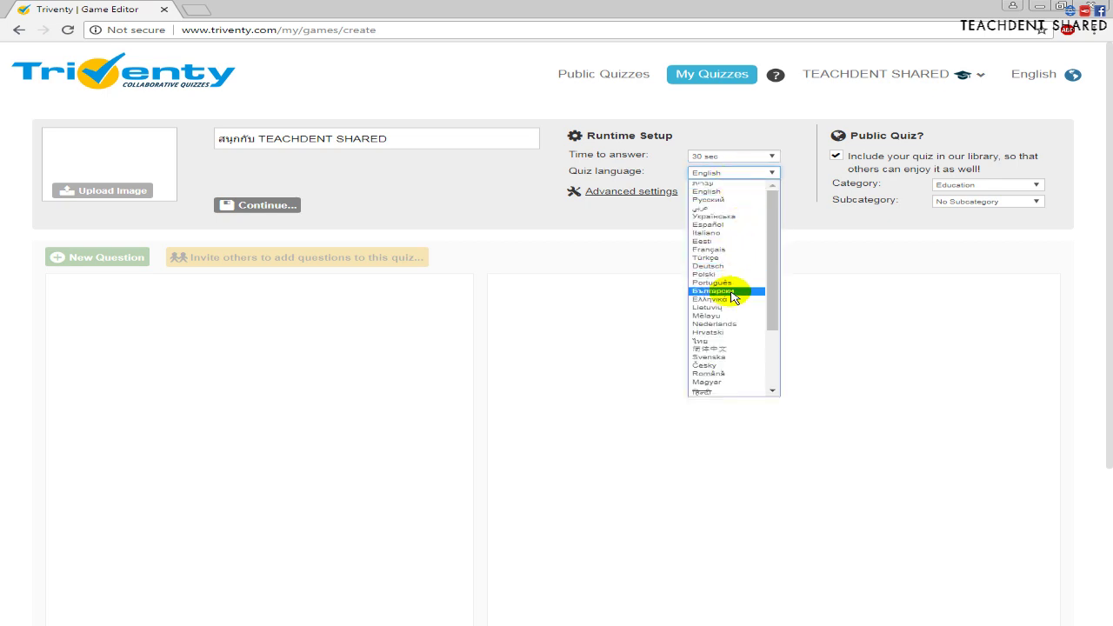
click(701, 341)
Step: Keep the quiz in the public library and set its category to Education with the subcategory เทคโนโลยีสารสนเทศ
click(836, 157)
click(836, 158)
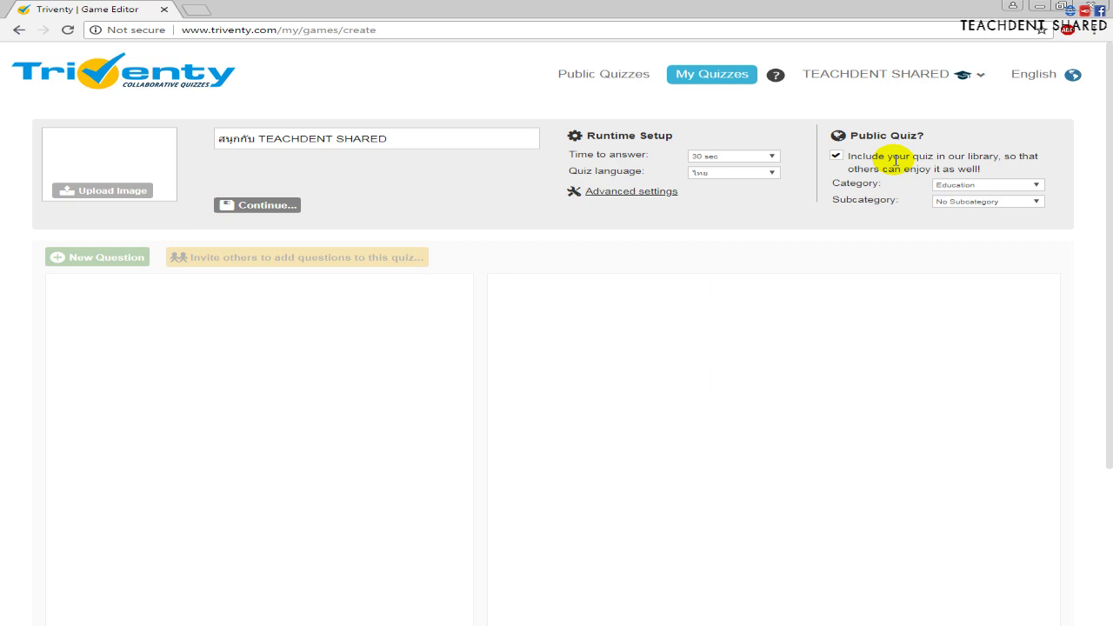
click(958, 188)
click(956, 206)
click(966, 200)
scroll(968, 305, down, 3)
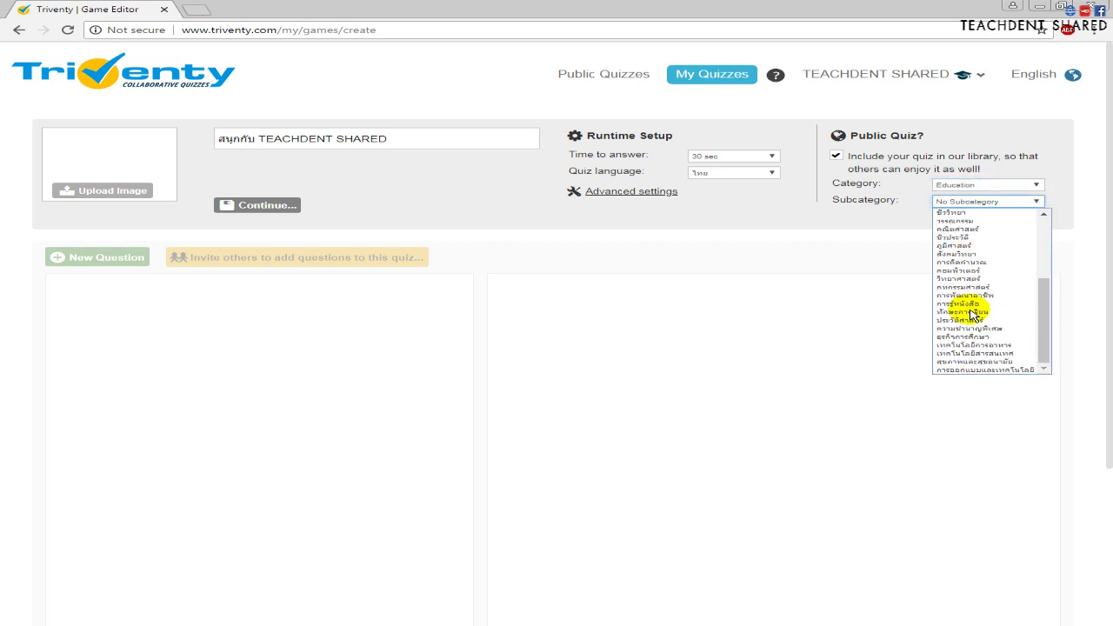
click(987, 353)
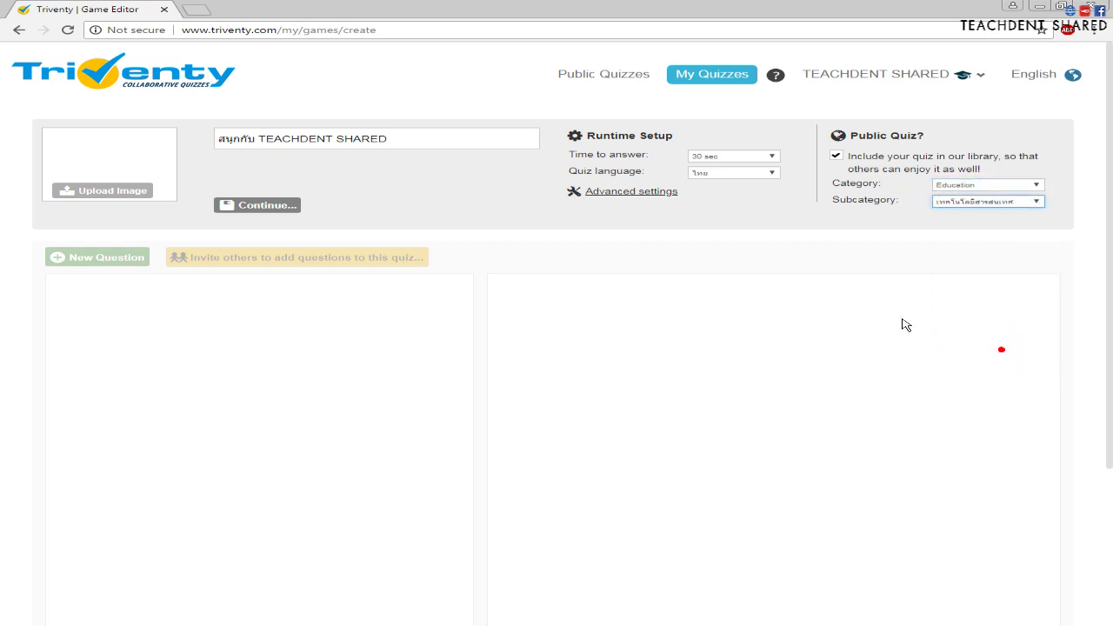
click(817, 253)
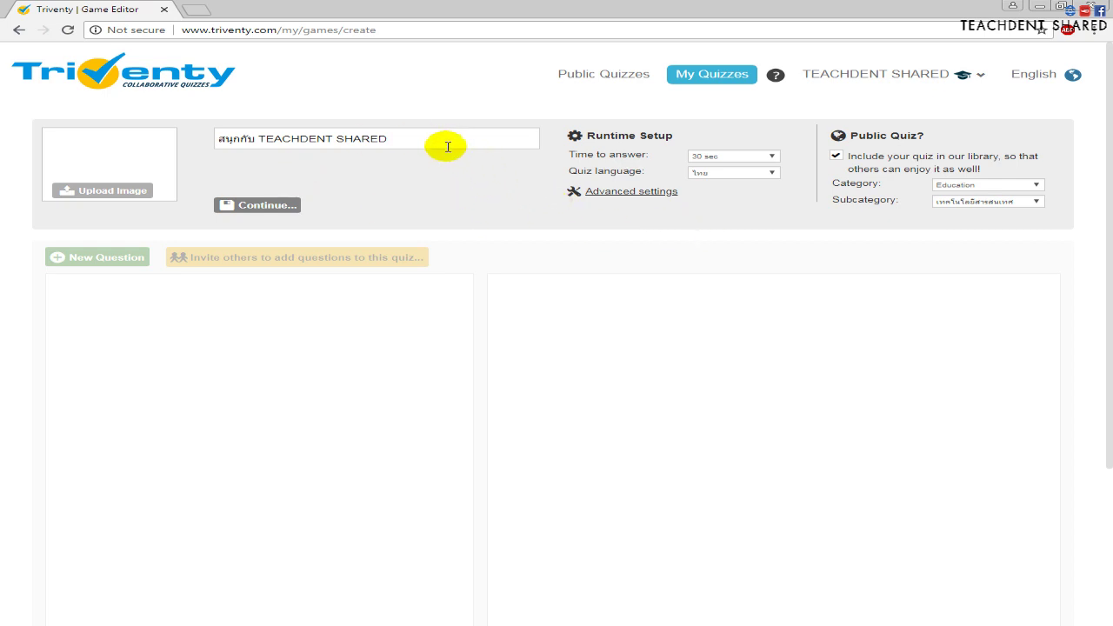
Step: Continue to the question editor, postpone the collaboration invitation and start the first question's text
click(276, 205)
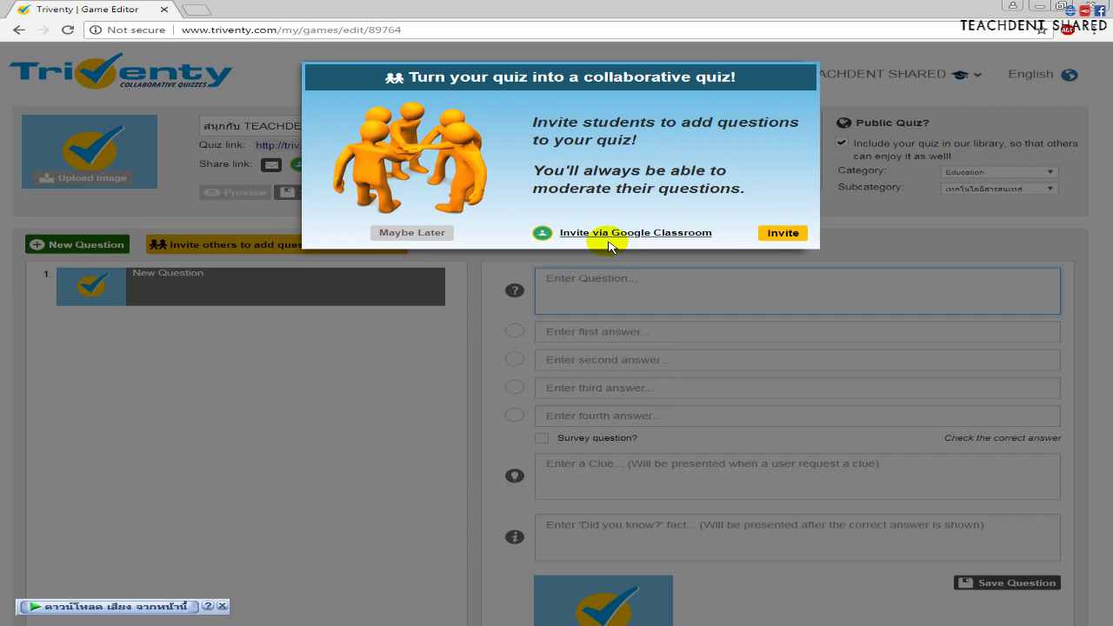
click(430, 233)
click(571, 281)
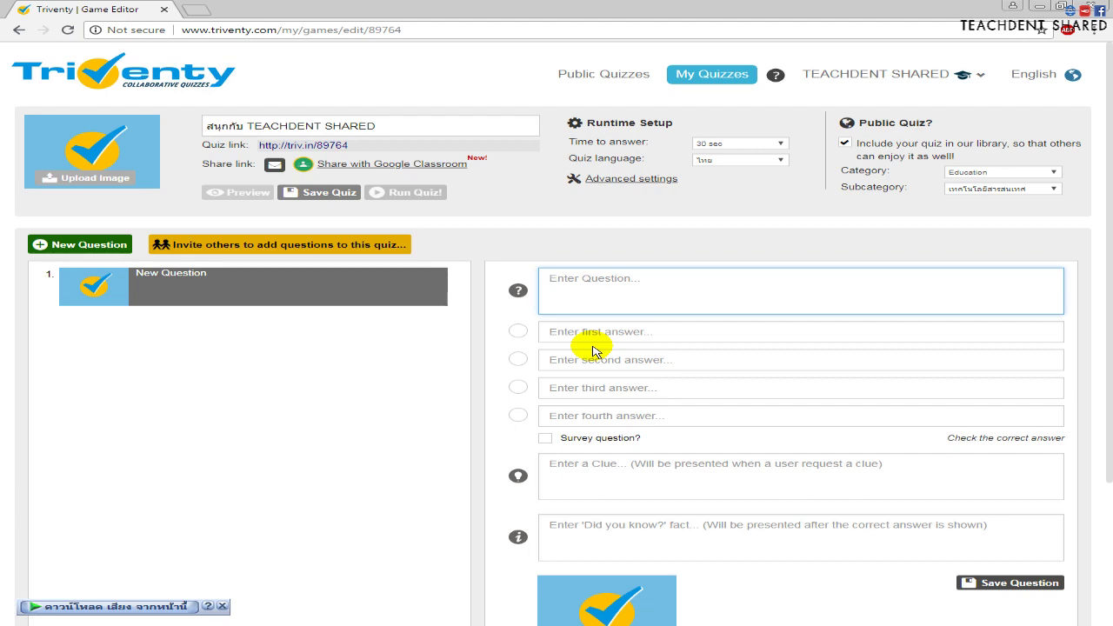
Step: Copy the question "จำนวนใดเป็นเลขคู่" from the Word document into the first question's text in the quiz editor
click(539, 610)
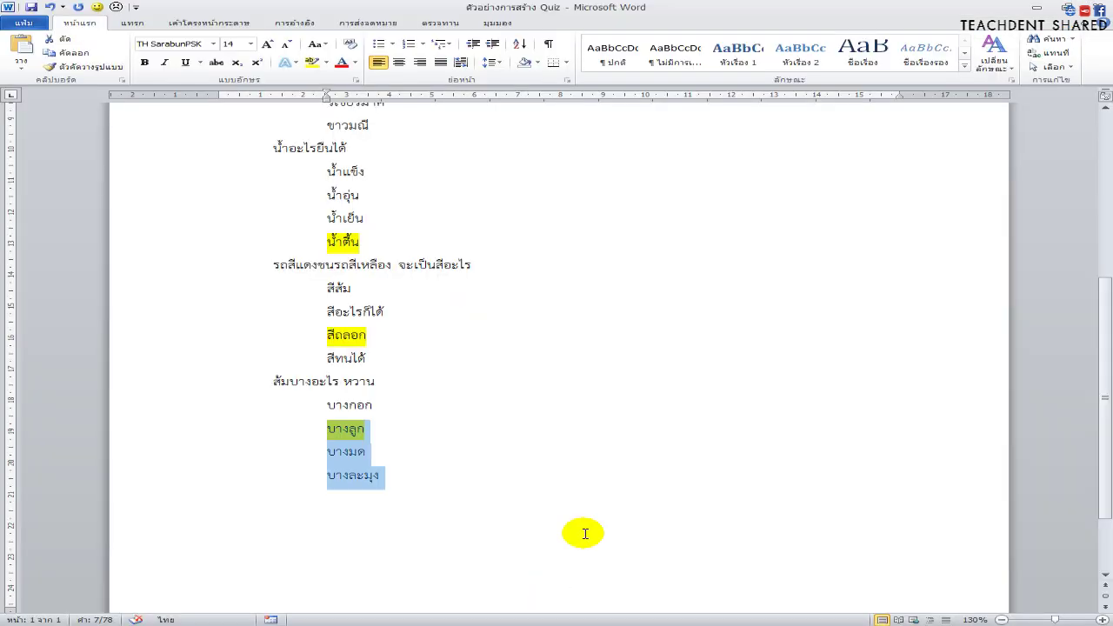
click(570, 455)
scroll(570, 455, up, 5)
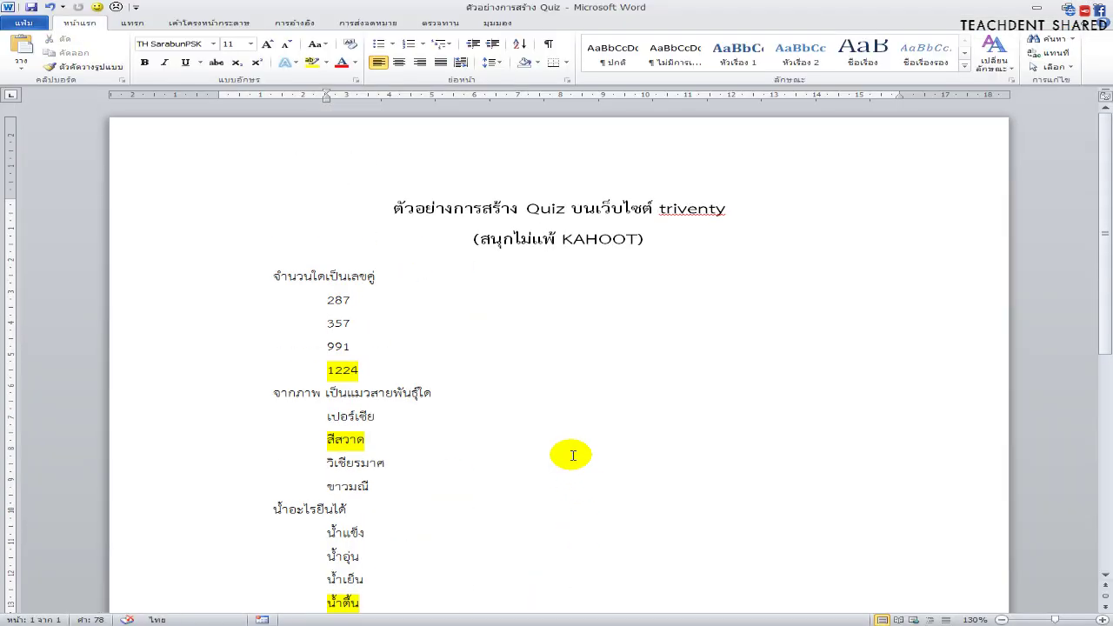
key(grave)
drag(388, 275, 478, 308)
click(474, 308)
triple_click(381, 276)
key(ctrl+c)
key(alt+Tab)
click(565, 296)
key(ctrl+v)
Step: Copy the answers 287, 357, 991 and 1224 from the Word document into the first answer field
key(alt+Tab)
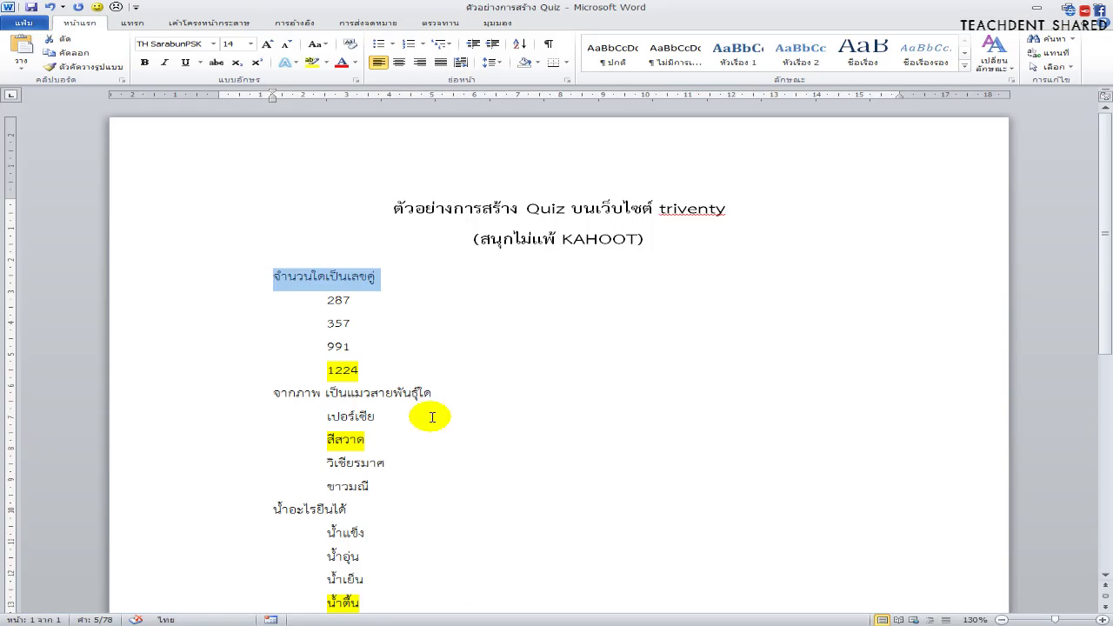
drag(364, 371, 328, 303)
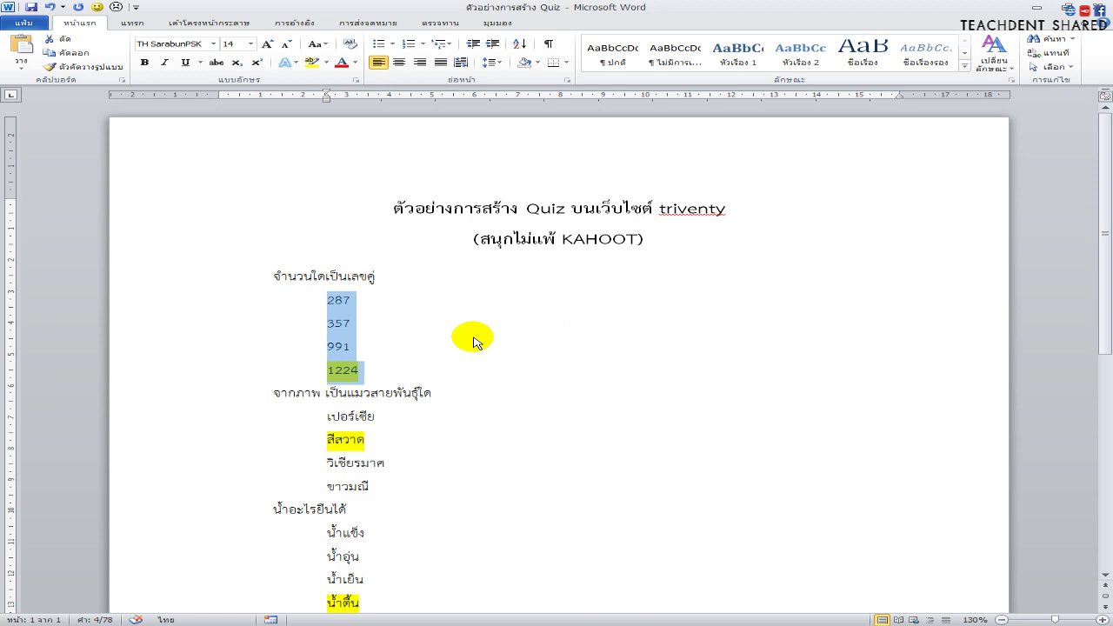
key(ctrl+c)
key(alt+Tab)
click(634, 331)
key(ctrl+v)
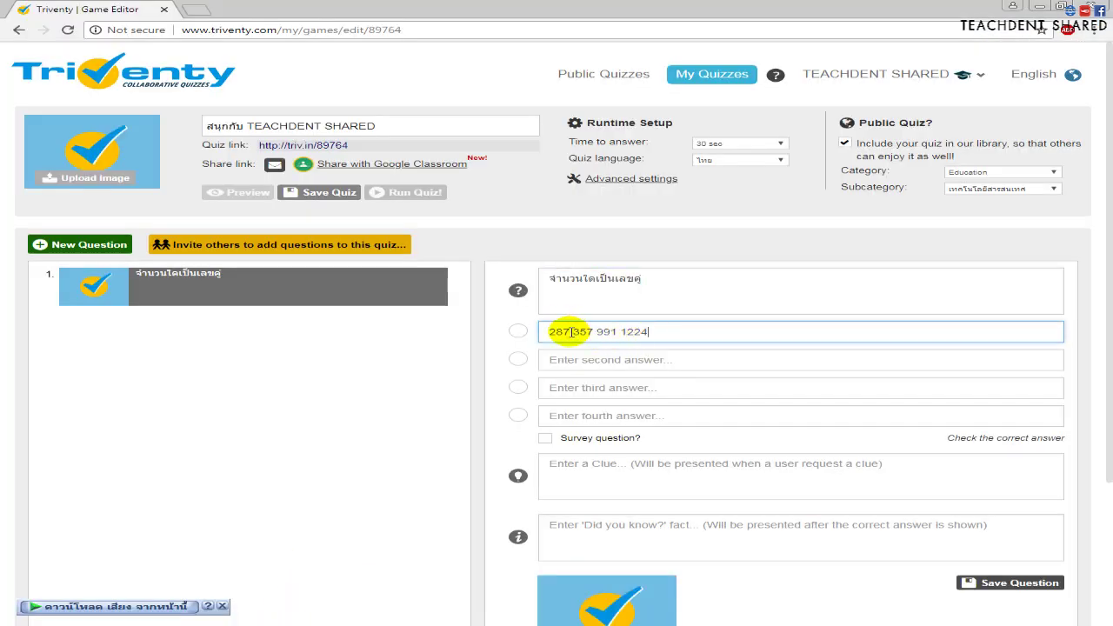
Step: Leave 287 as the first answer, put 357 in the second, and move the remaining numbers to the third
drag(570, 331, 724, 332)
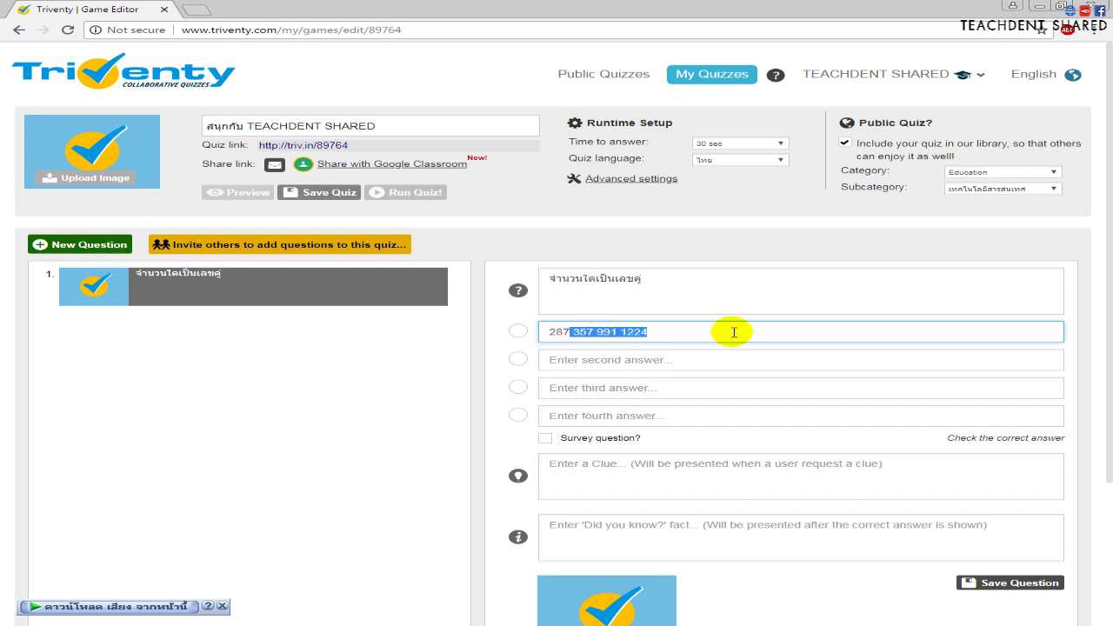
key(ctrl+x)
click(633, 360)
key(ctrl+v)
drag(573, 361, 689, 360)
key(ctrl+x)
click(603, 388)
key(ctrl+v)
Step: Move 1224 from the third answer to the fourth and mark it as the correct answer
drag(577, 390, 665, 389)
key(ctrl+x)
click(613, 415)
key(ctrl+v)
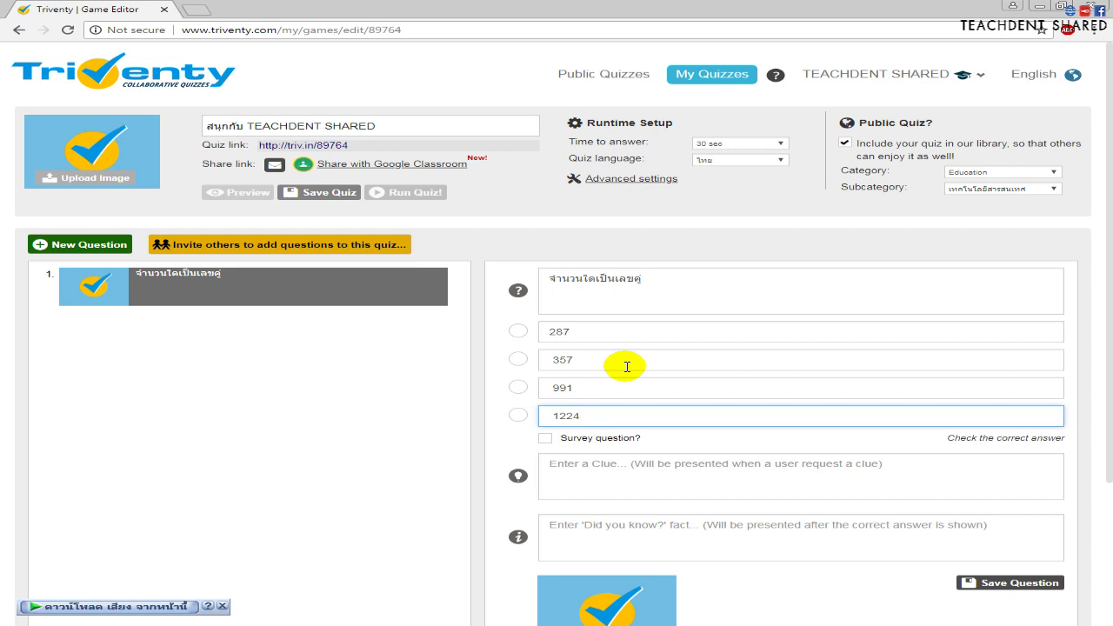
click(516, 415)
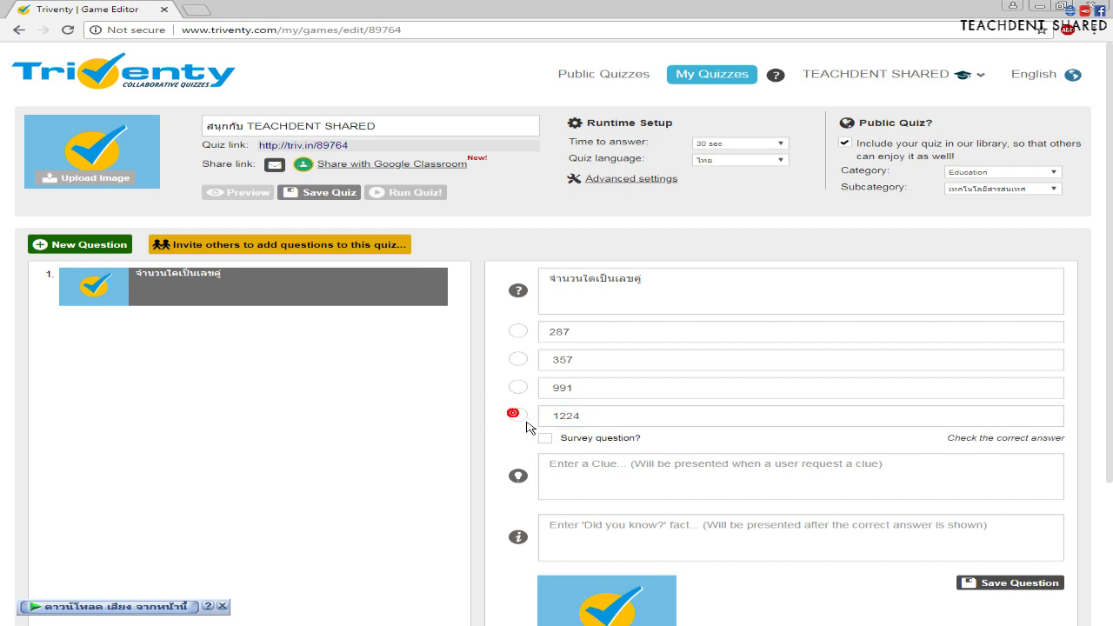
click(518, 416)
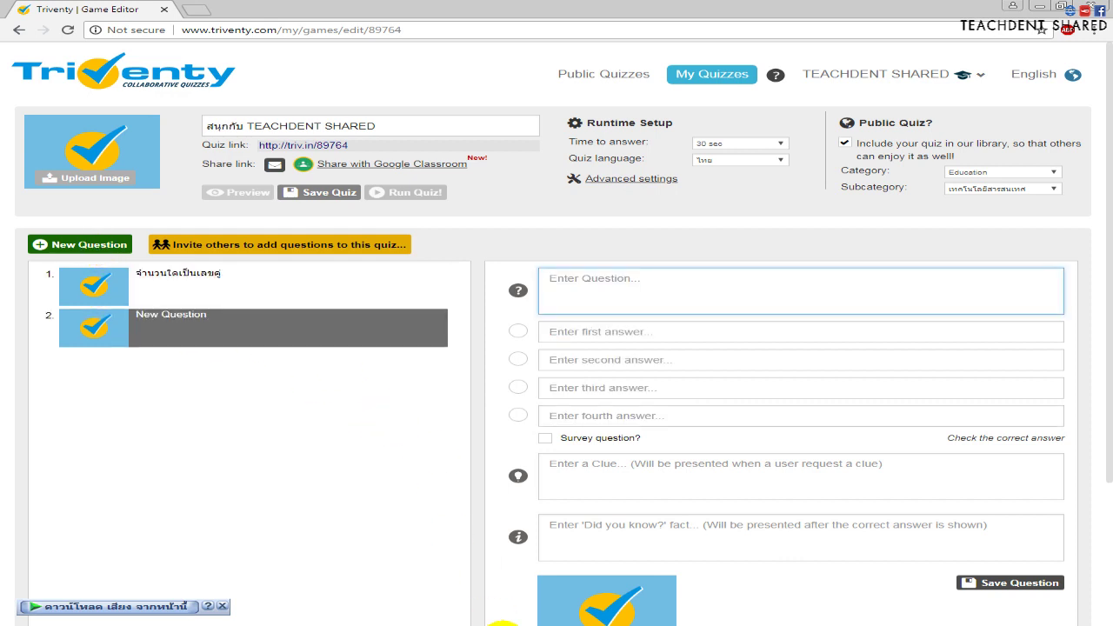
Step: Copy the question "จากภาพ เป็นแมวสายพันธุ์ใด" from the Word document into the second question's text
click(499, 621)
drag(370, 393, 275, 393)
key(ctrl+c)
key(alt+Tab)
click(589, 306)
key(ctrl+v)
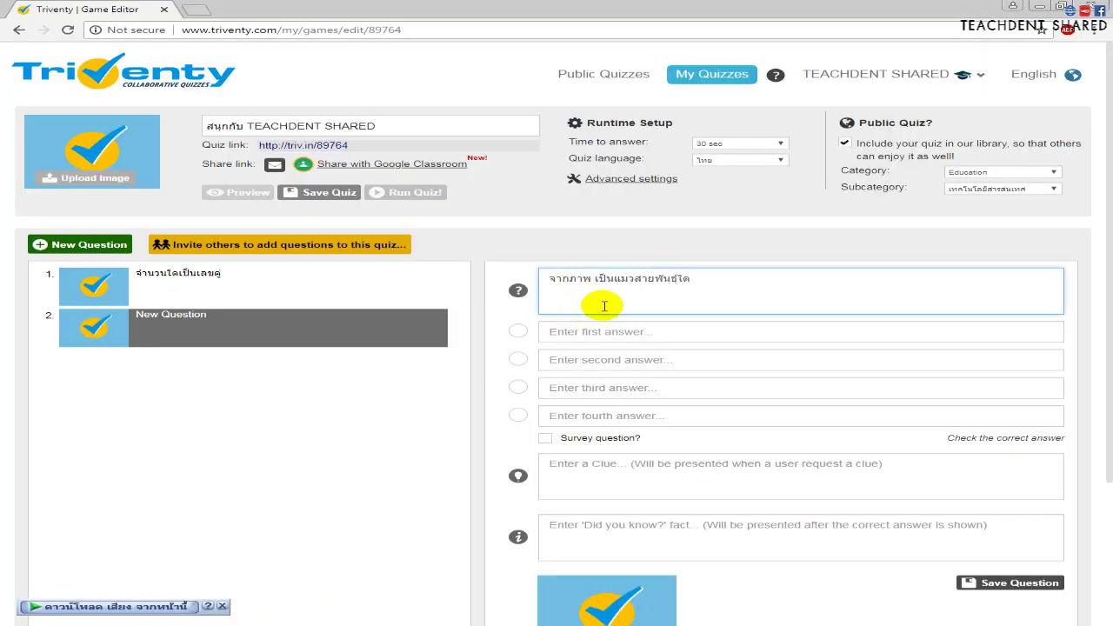
click(575, 332)
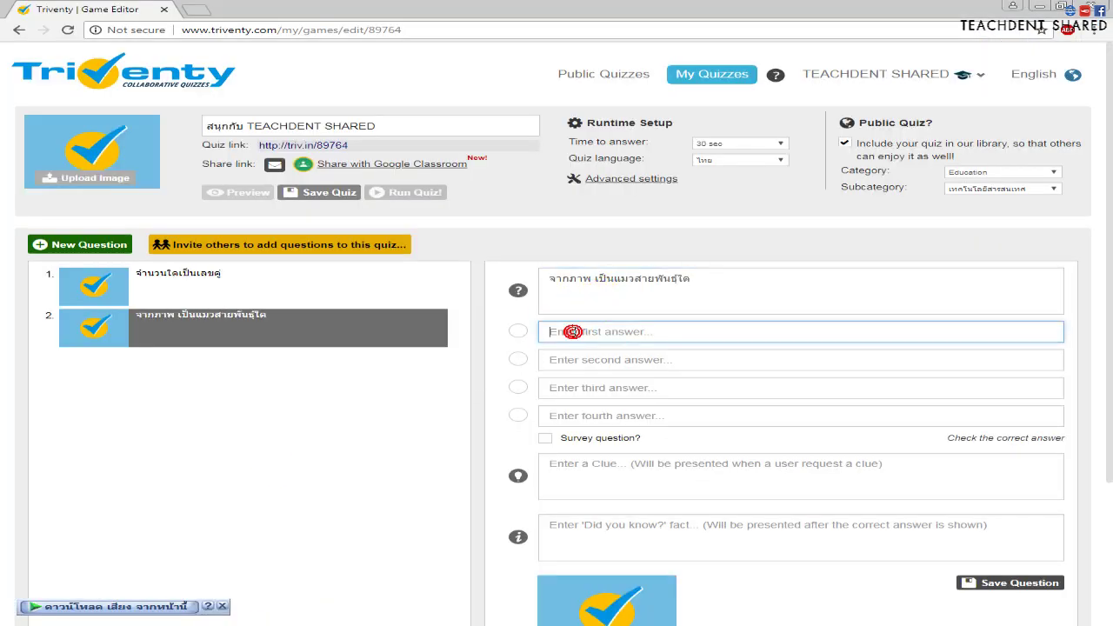
Step: Upload the grey cat picture as the second question's image and apply the default crop
scroll(573, 329, down, 3)
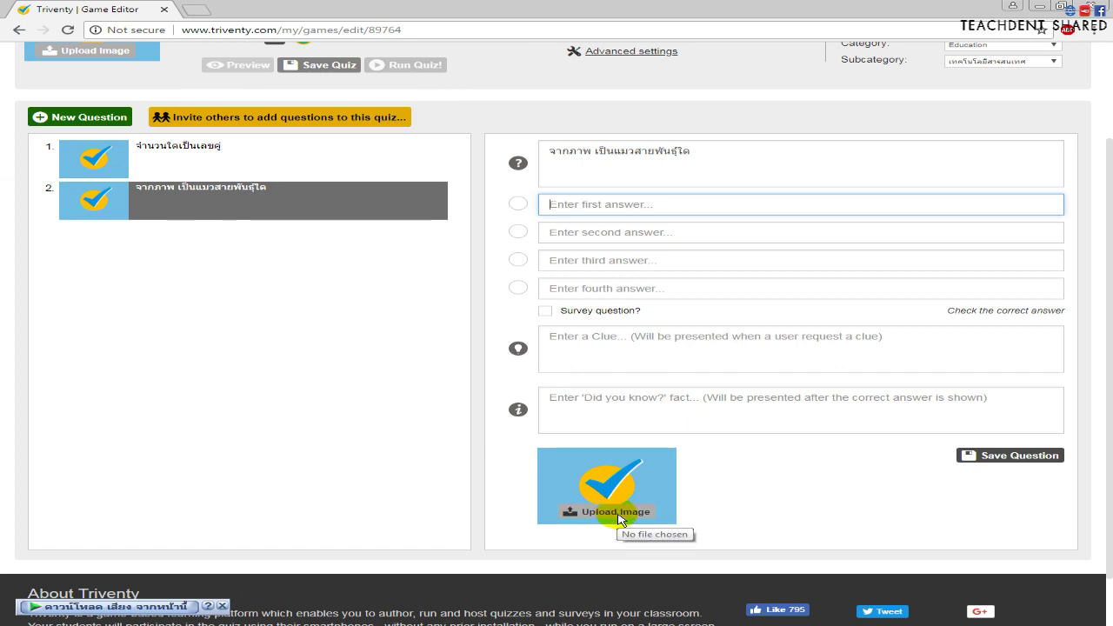
click(620, 519)
double_click(298, 267)
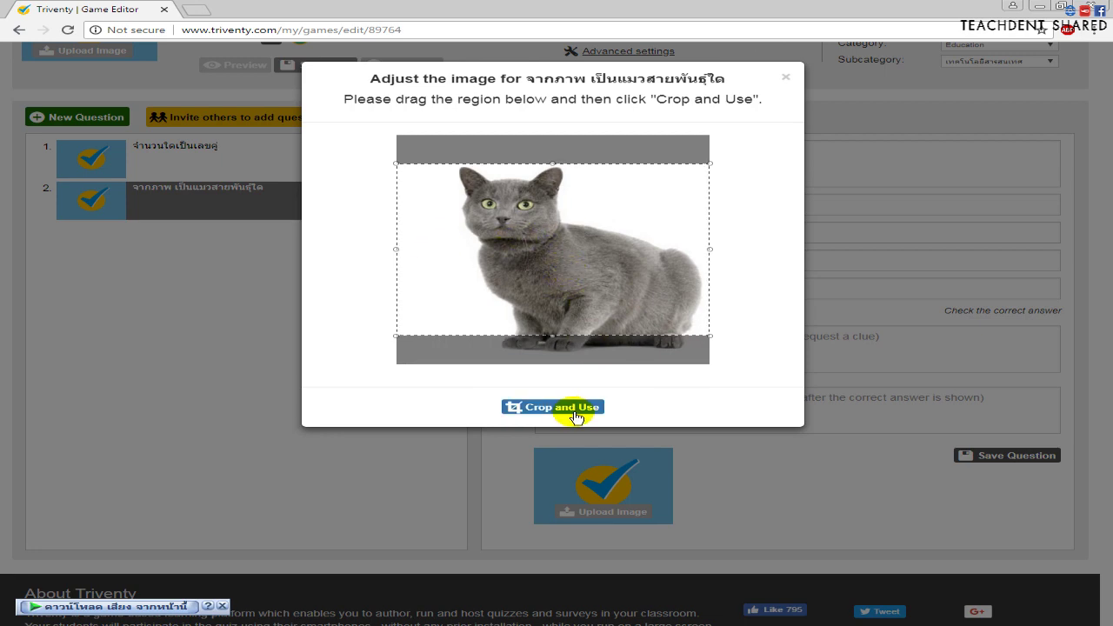
click(570, 409)
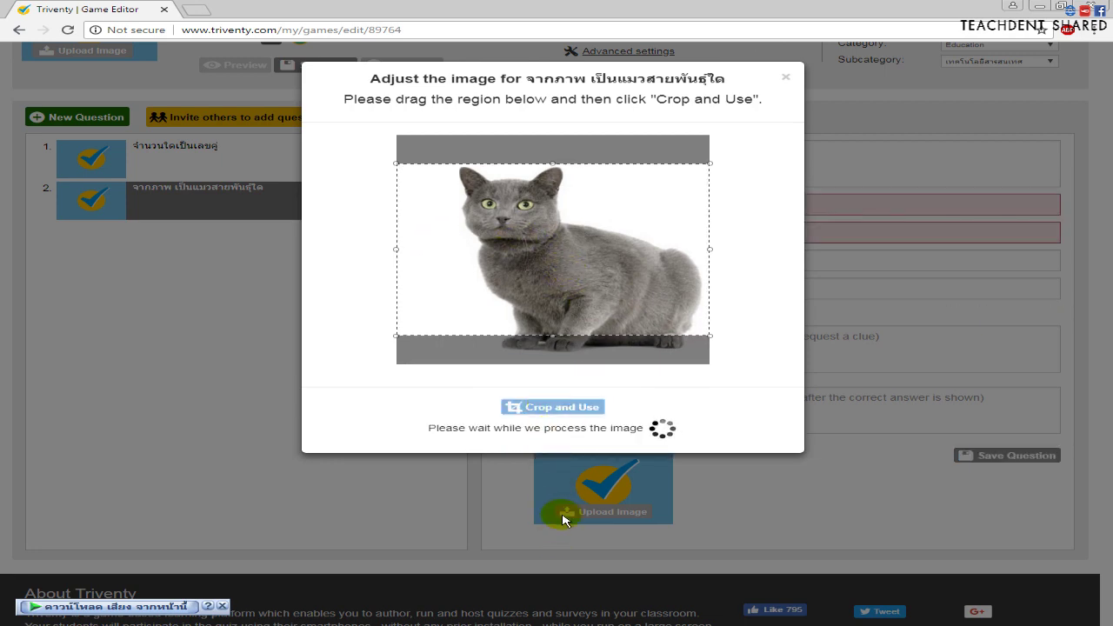
Step: Select the answers เปอร์เซีย, สีสวาด, วิเชียรมาศ and ขาวมณี in the Word document and return to the quiz editor
key(alt+Tab)
click(375, 416)
drag(383, 485, 335, 429)
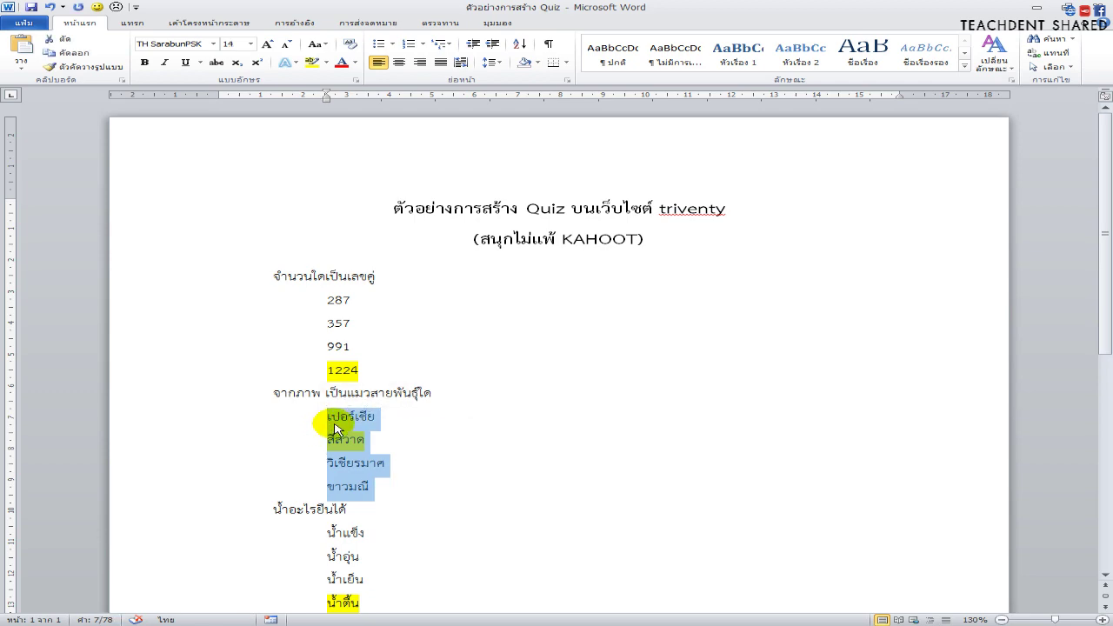
key(alt+Tab)
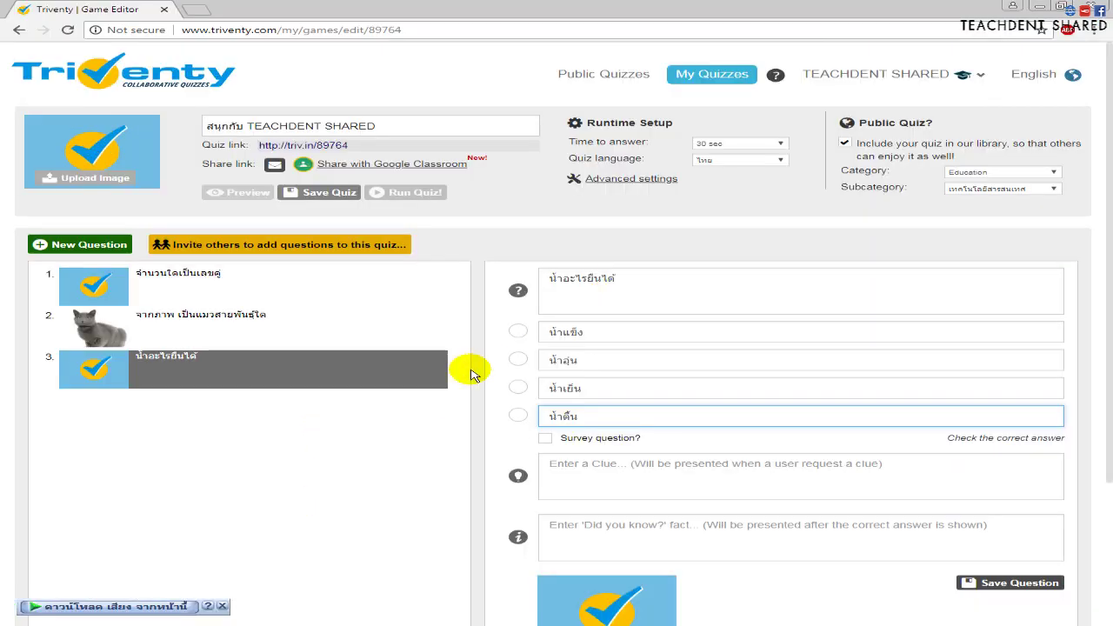
Step: Review the third question, "น้ำอะไรยืนได้", and save the quiz
scroll(412, 388, down, 1)
scroll(412, 388, up, 1)
scroll(412, 388, down, 1)
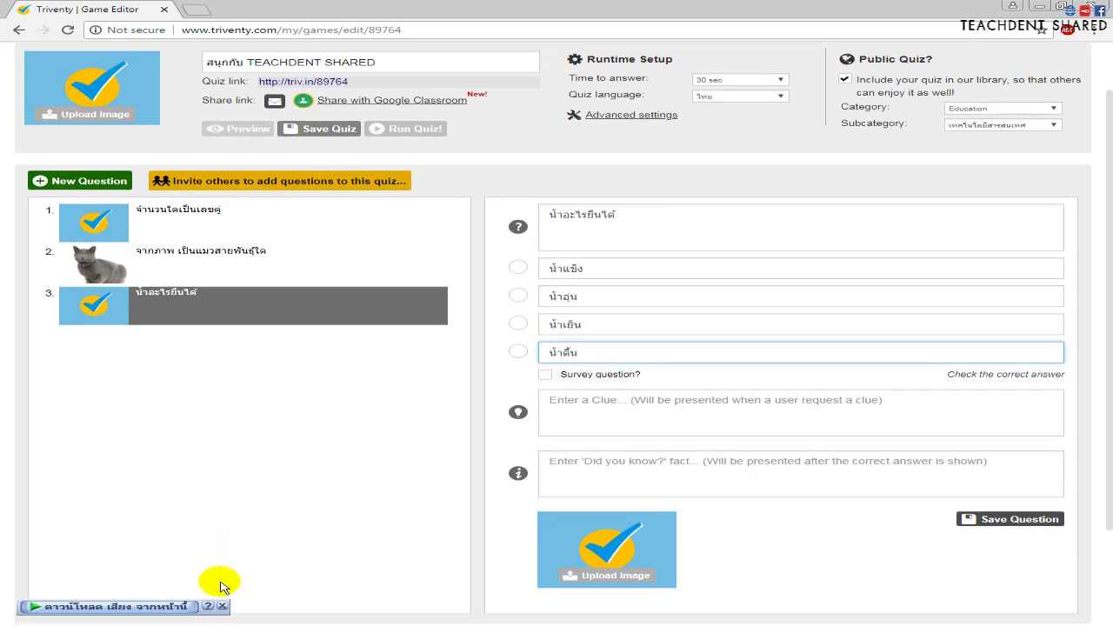
scroll(265, 519, up, 1)
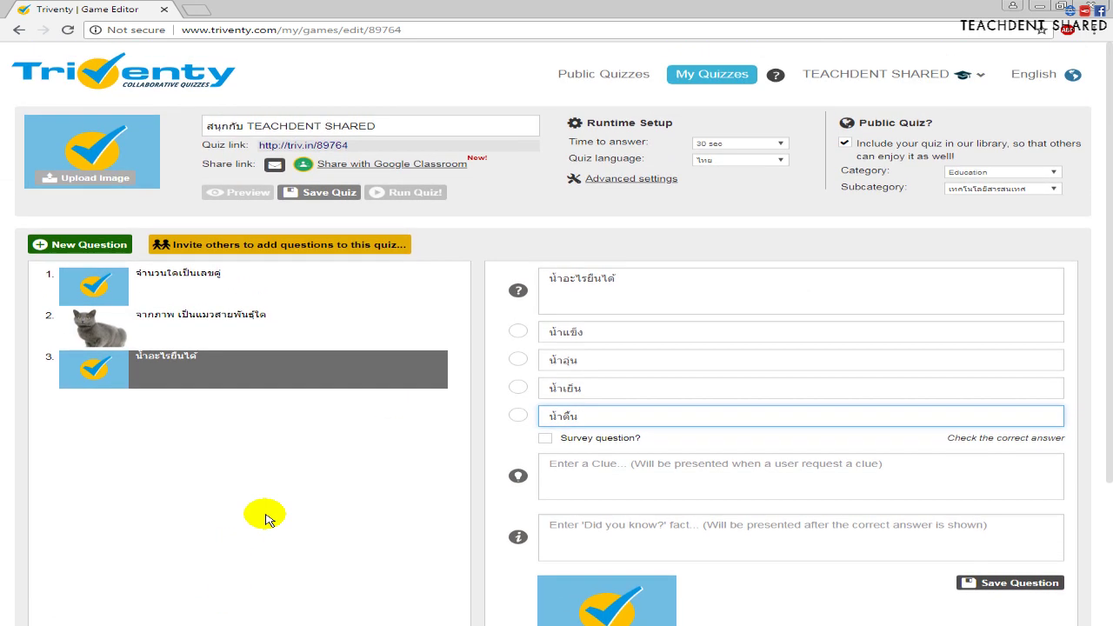
click(325, 201)
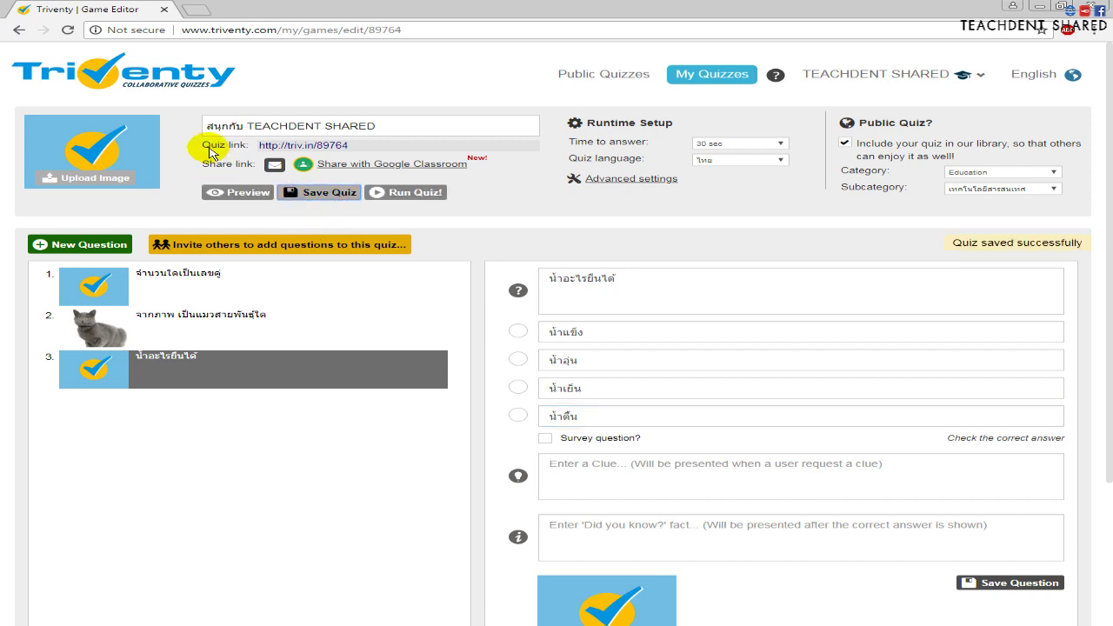
Step: Select the quiz link and bring both participant join windows in front of the quiz editor
click(360, 145)
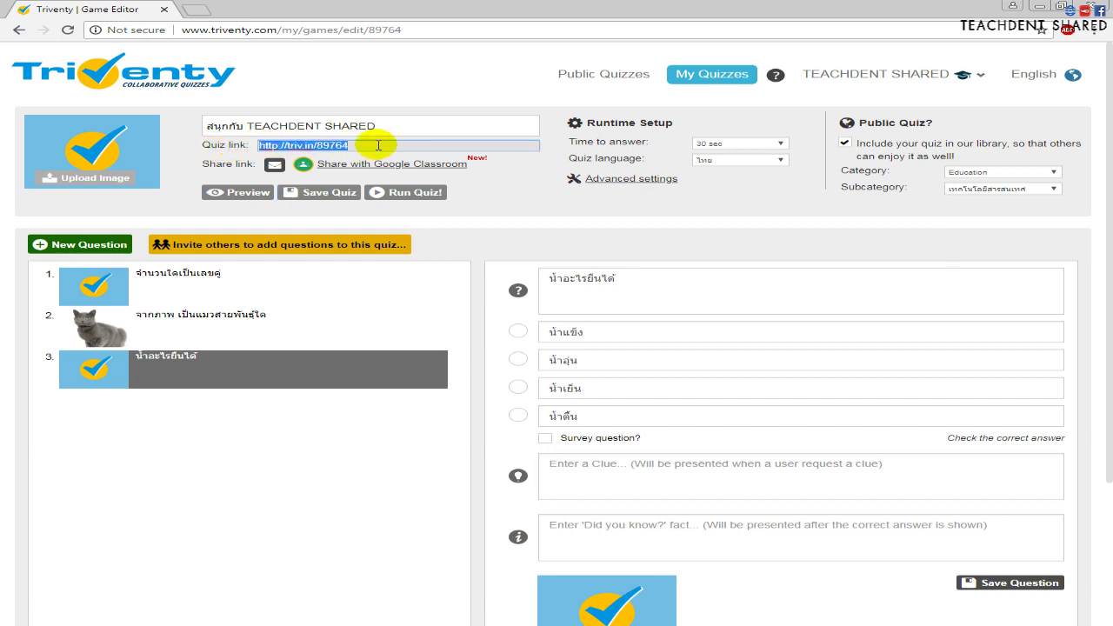
key(alt+Tab)
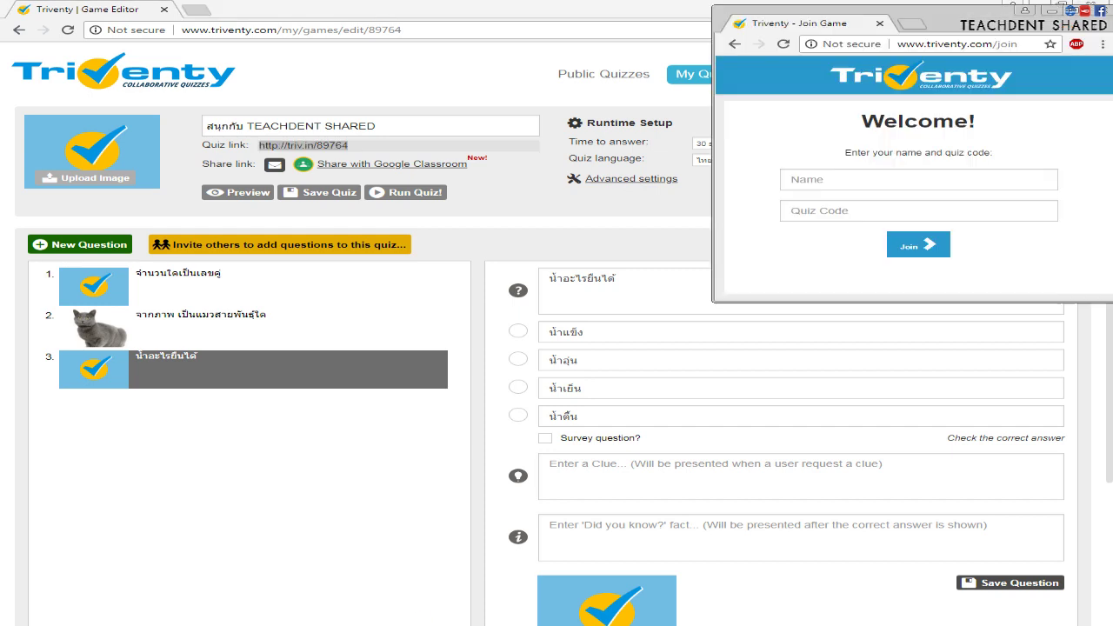
click(87, 624)
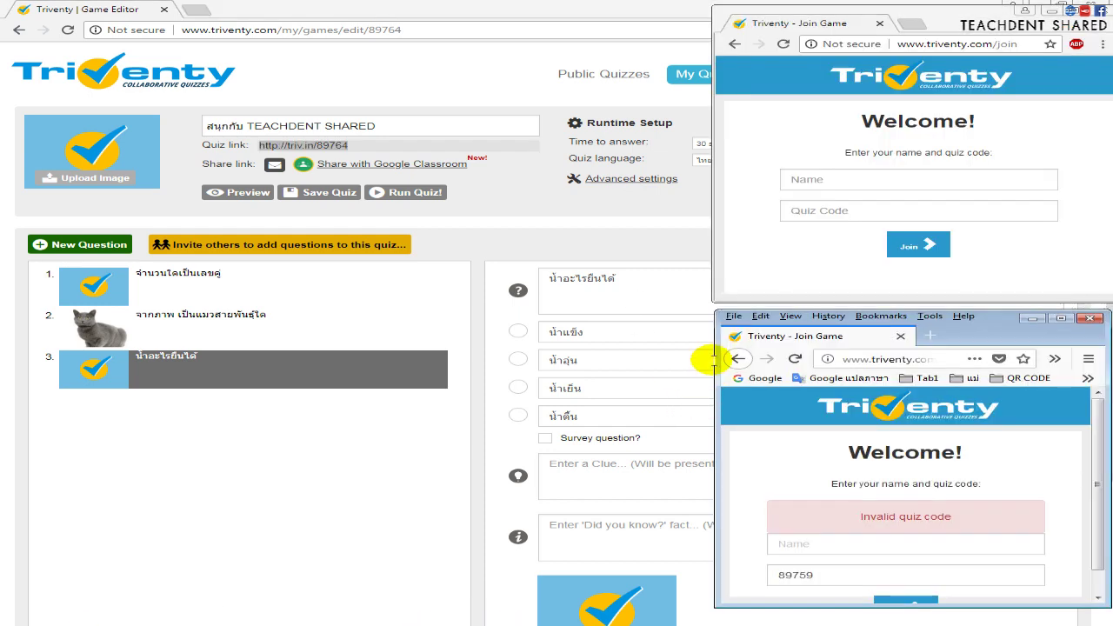
click(889, 359)
click(873, 359)
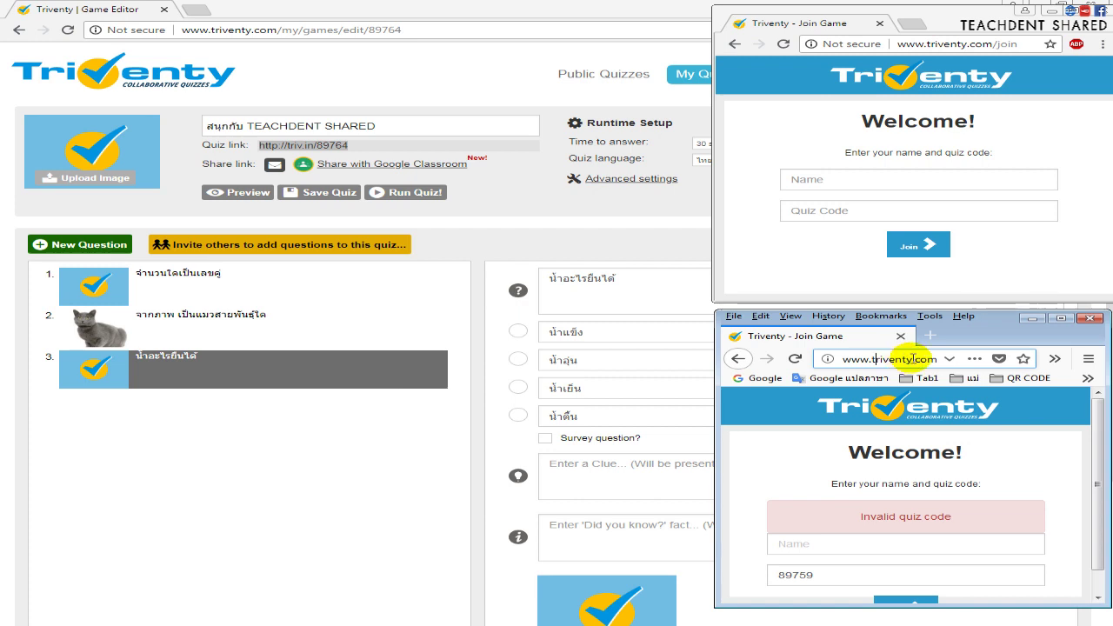
double_click(915, 359)
key(End)
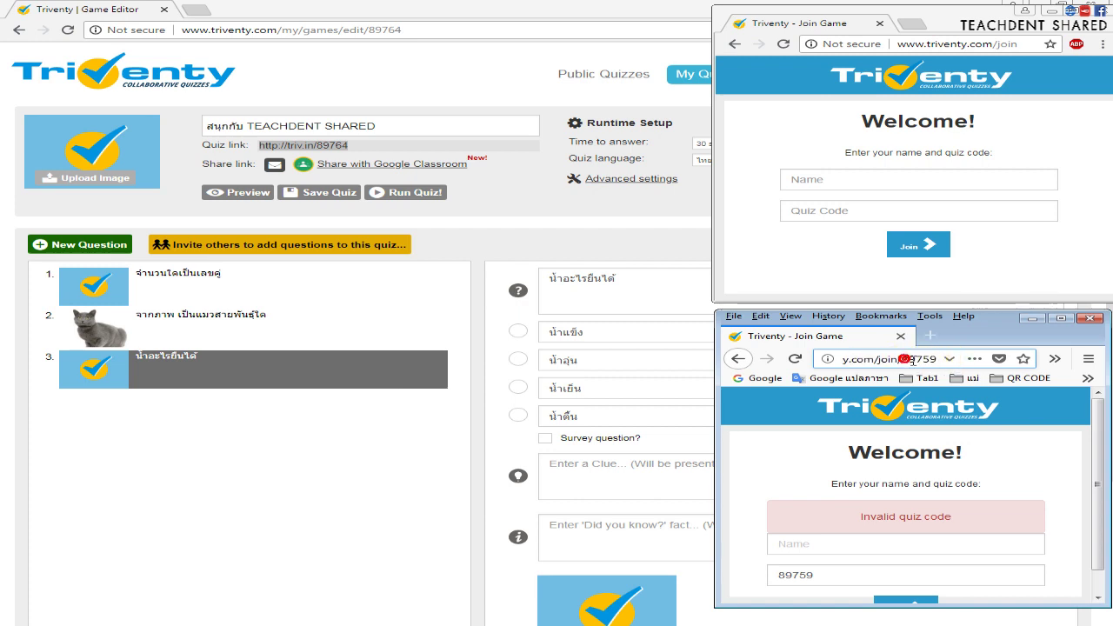
drag(904, 359, 938, 359)
key(BackSpace)
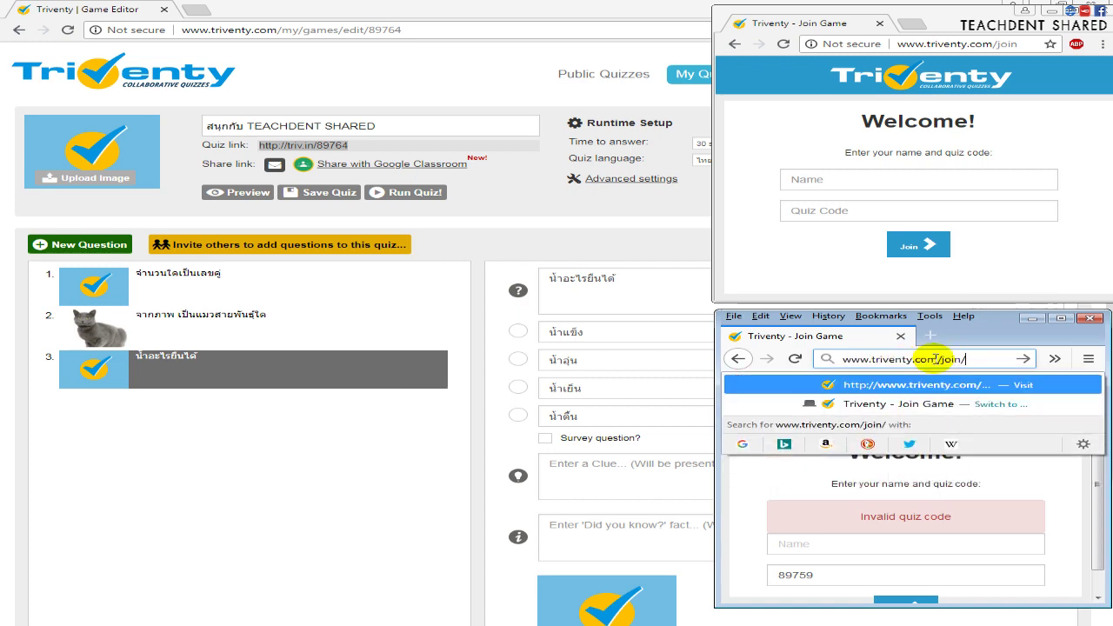
key(Return)
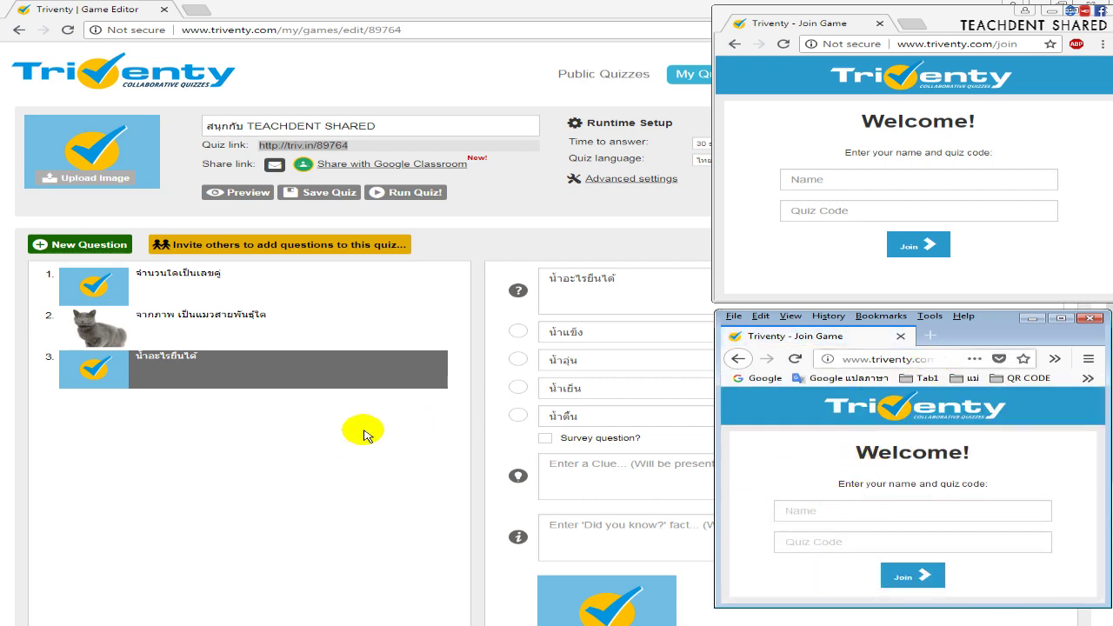
Step: Mark น้ำตื้น as the third question's correct answer and run the quiz
click(409, 198)
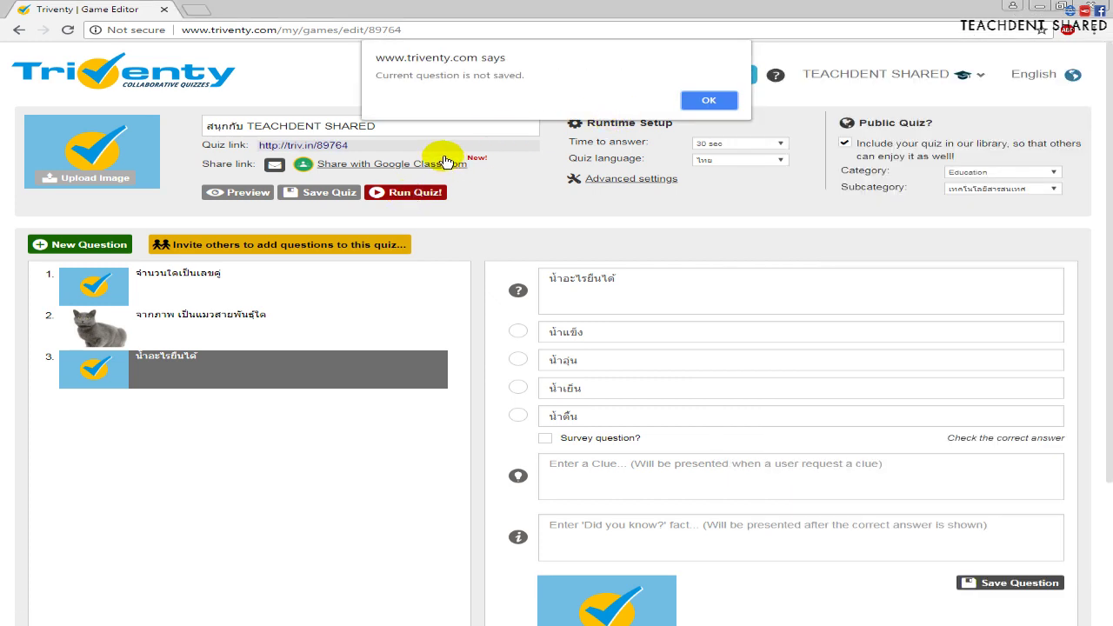
click(709, 103)
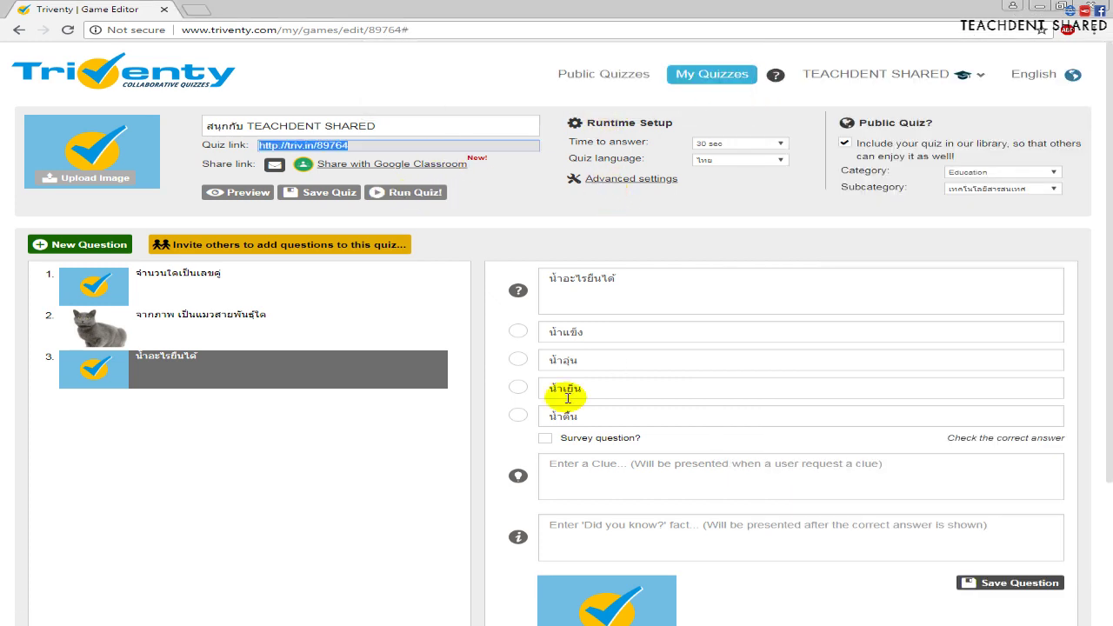
click(519, 415)
click(416, 193)
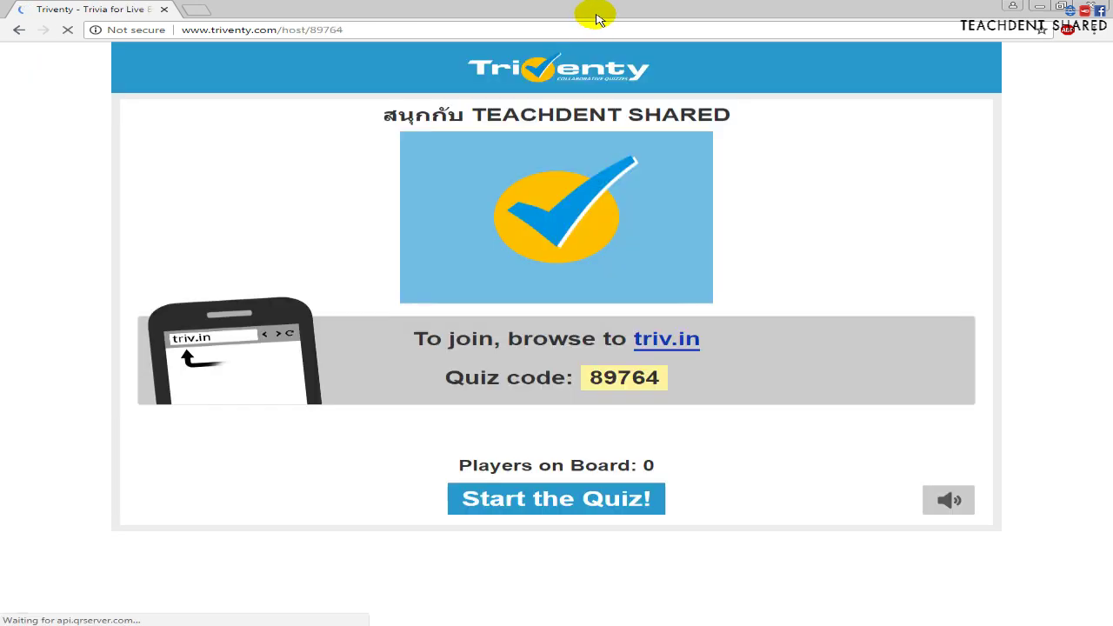
Step: Fit the quiz host window beside the two participant windows and minimize the Word document
double_click(609, 8)
drag(557, 211, 678, 209)
click(975, 602)
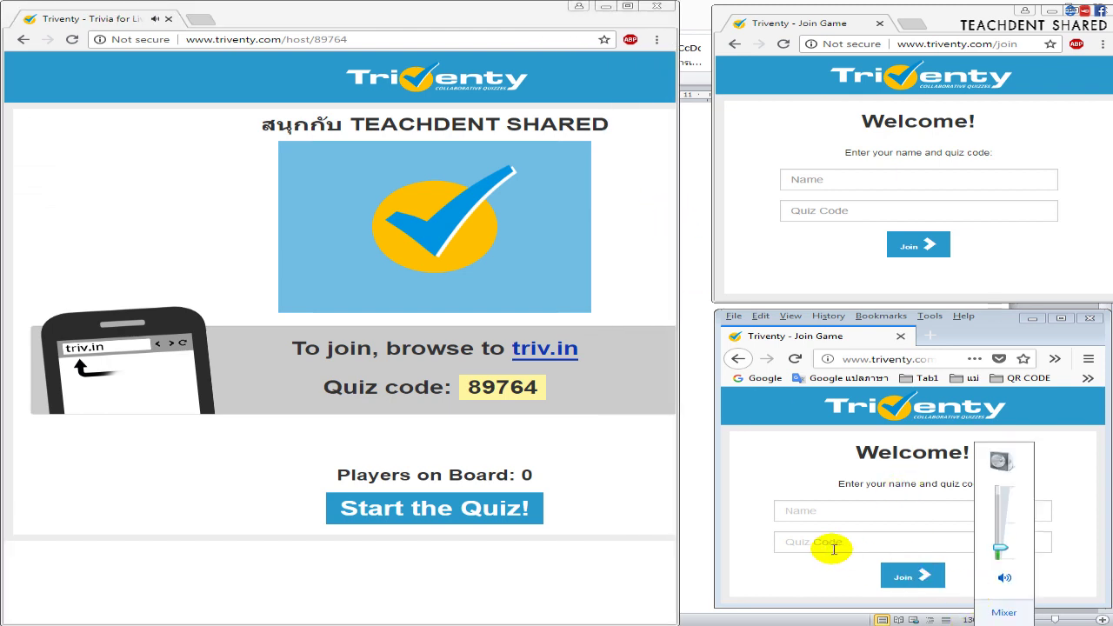
click(680, 447)
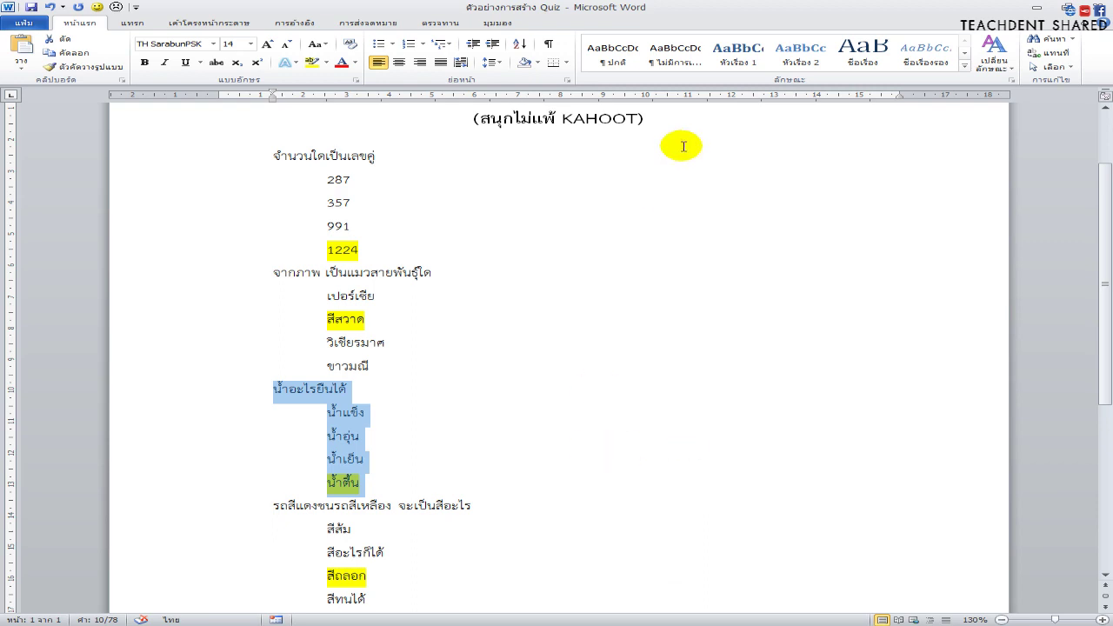
click(1036, 10)
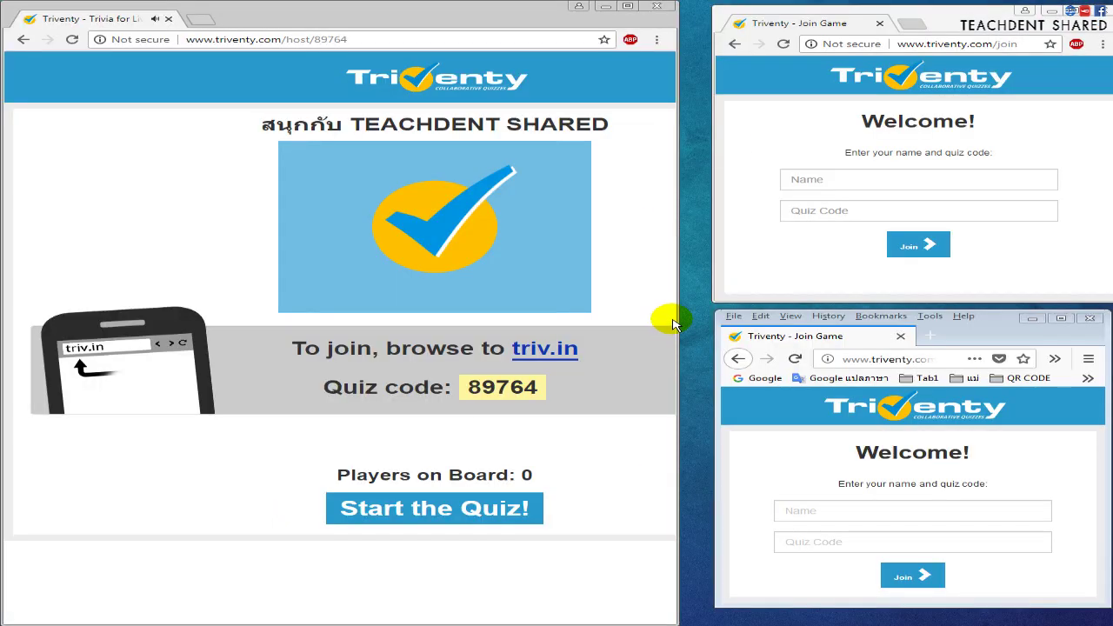
drag(678, 316, 706, 316)
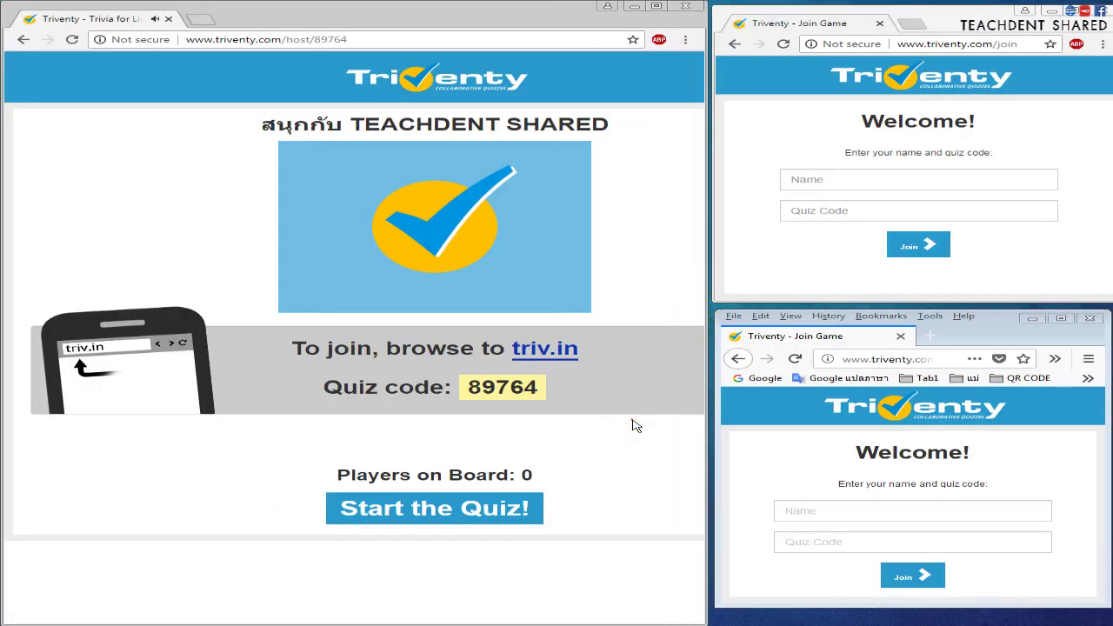
click(1009, 617)
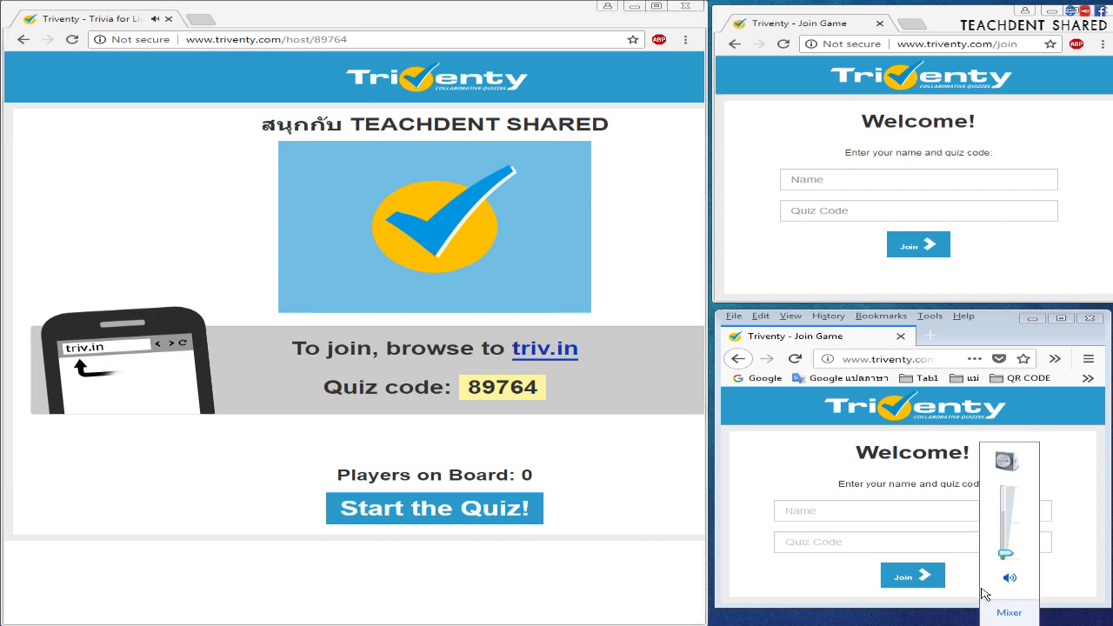
Step: Join the quiz in the first participant window with the first player's name and quiz code 89764
click(805, 180)
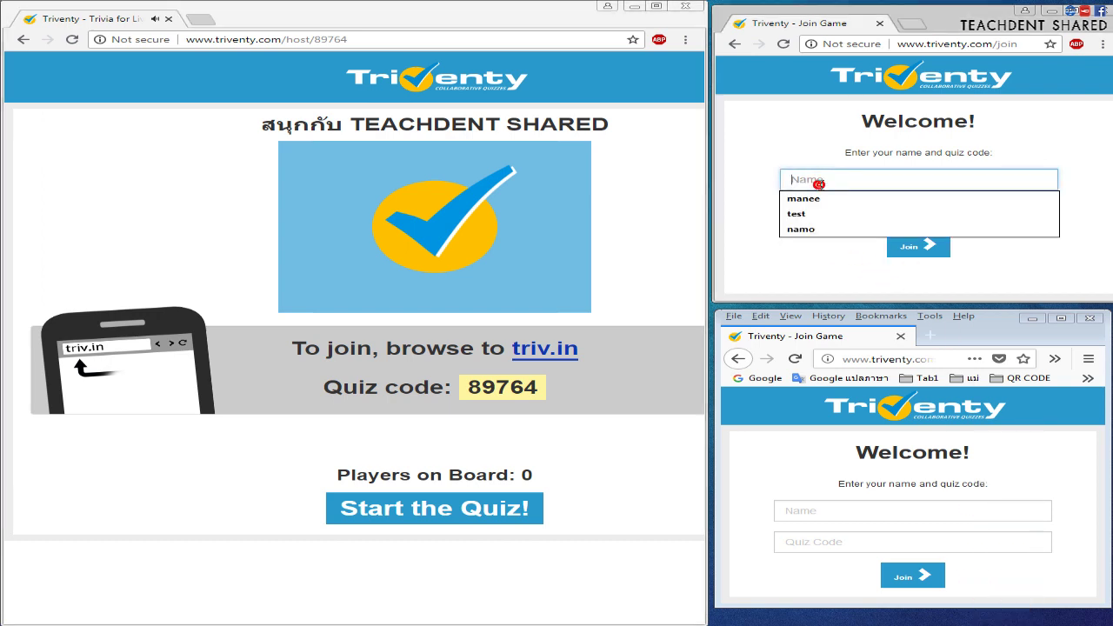
click(818, 199)
click(815, 208)
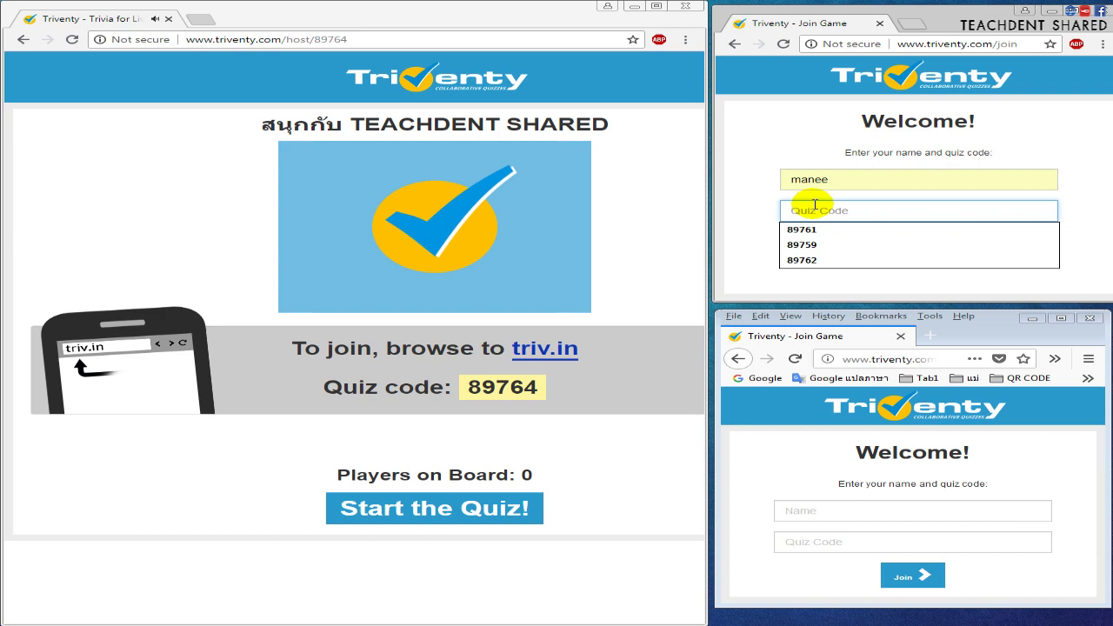
text(89761)
key(BackSpace)
text(4)
key(Return)
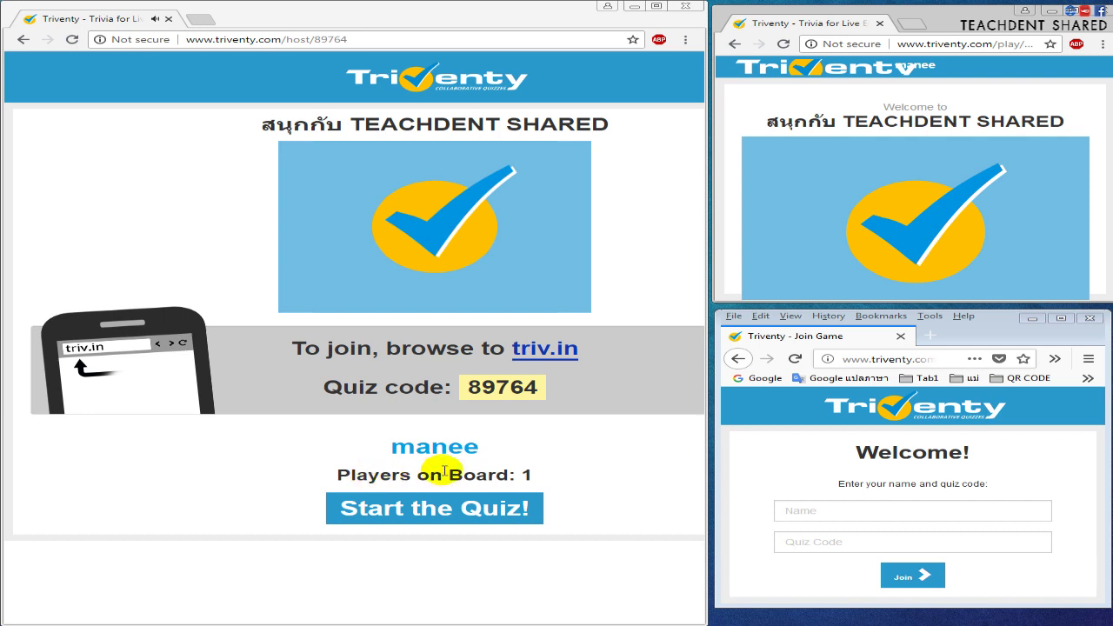
Step: Join the quiz in the second participant window with the second player's name and quiz code 89764
click(791, 511)
text(mana)
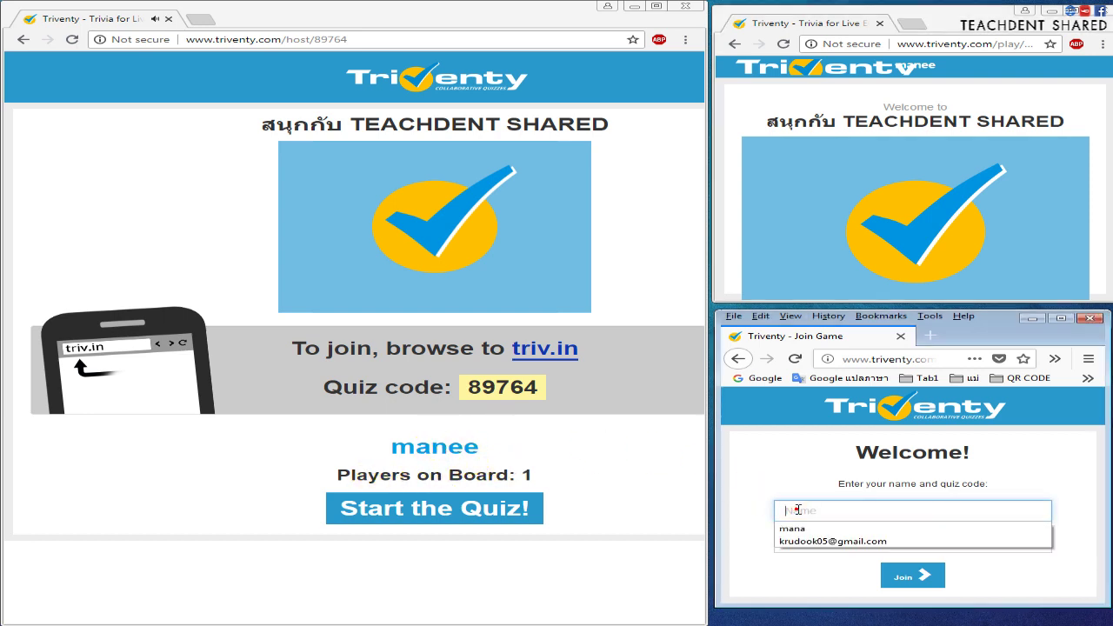
click(803, 545)
click(803, 545)
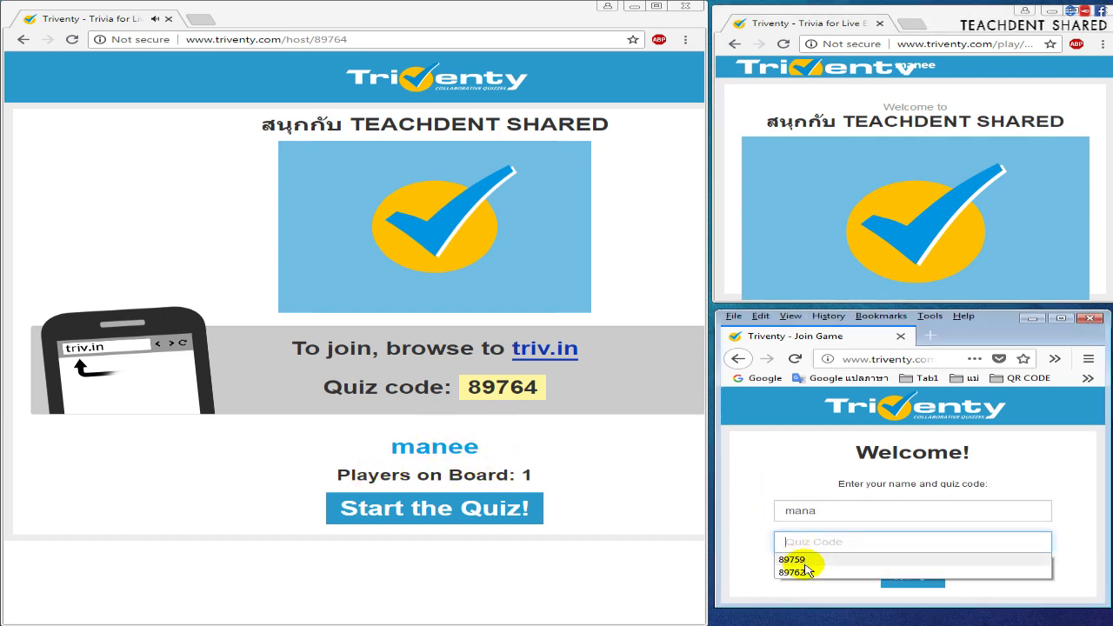
click(809, 559)
key(BackSpace)
text(4)
click(912, 575)
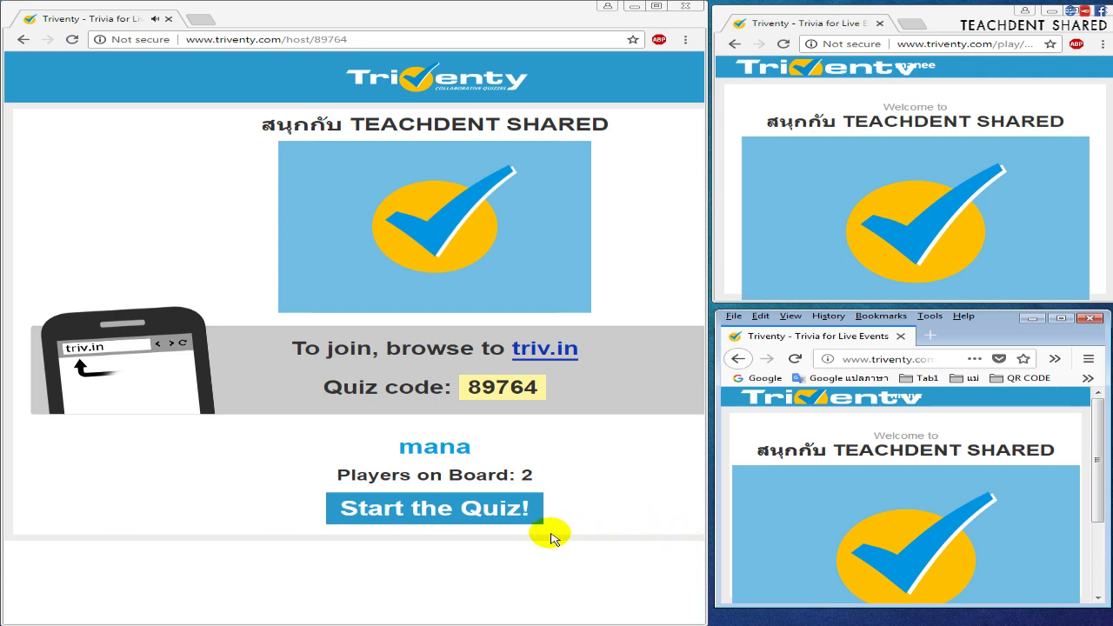
Step: Start the quiz in the host window and check the system volume
click(468, 516)
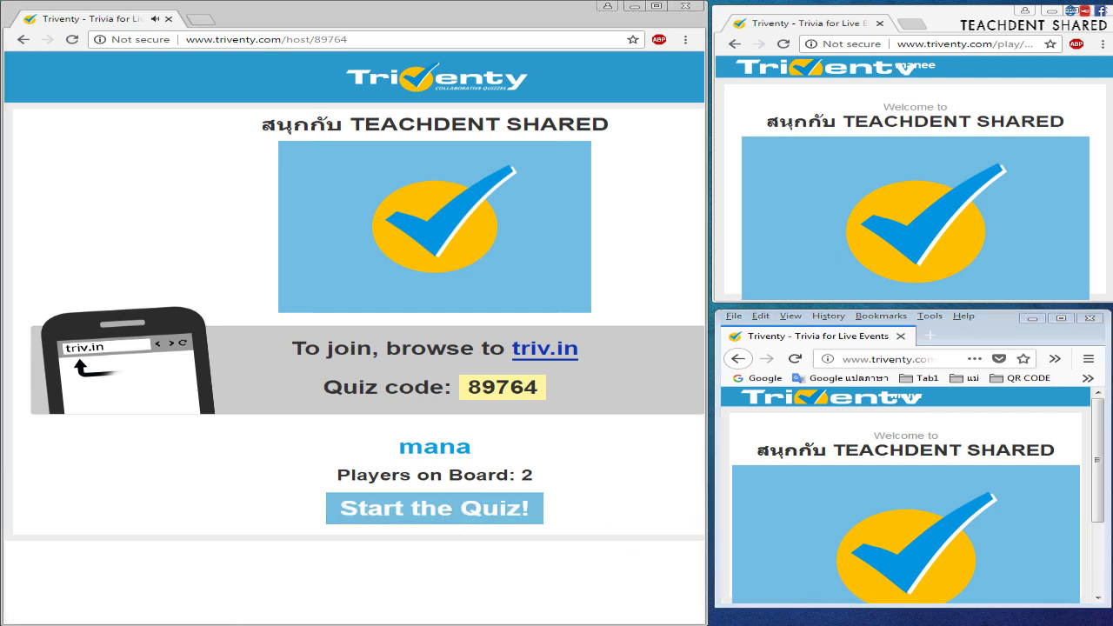
click(954, 620)
click(557, 479)
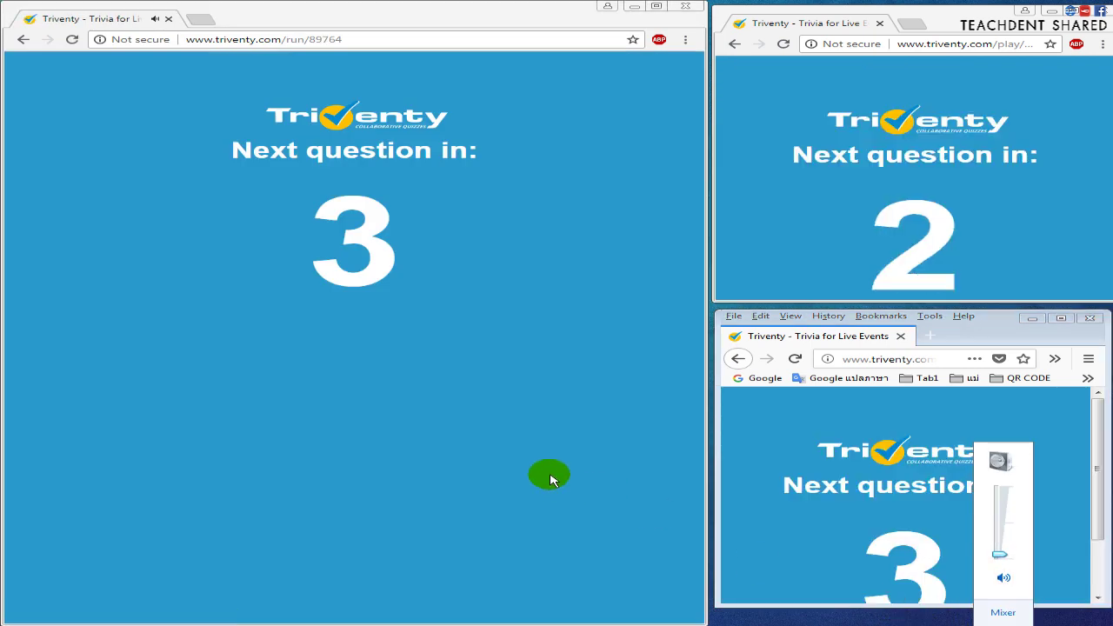
click(544, 471)
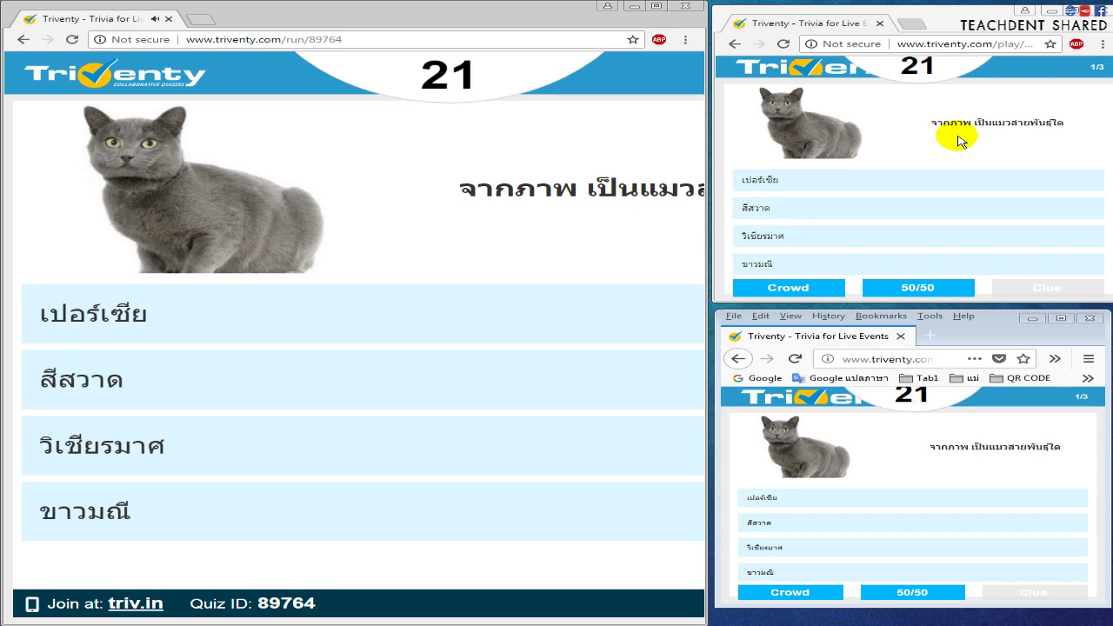
Step: Answer the cat breed question with สีสวาด in both participant windows and advance the host to the next question
click(882, 207)
click(795, 523)
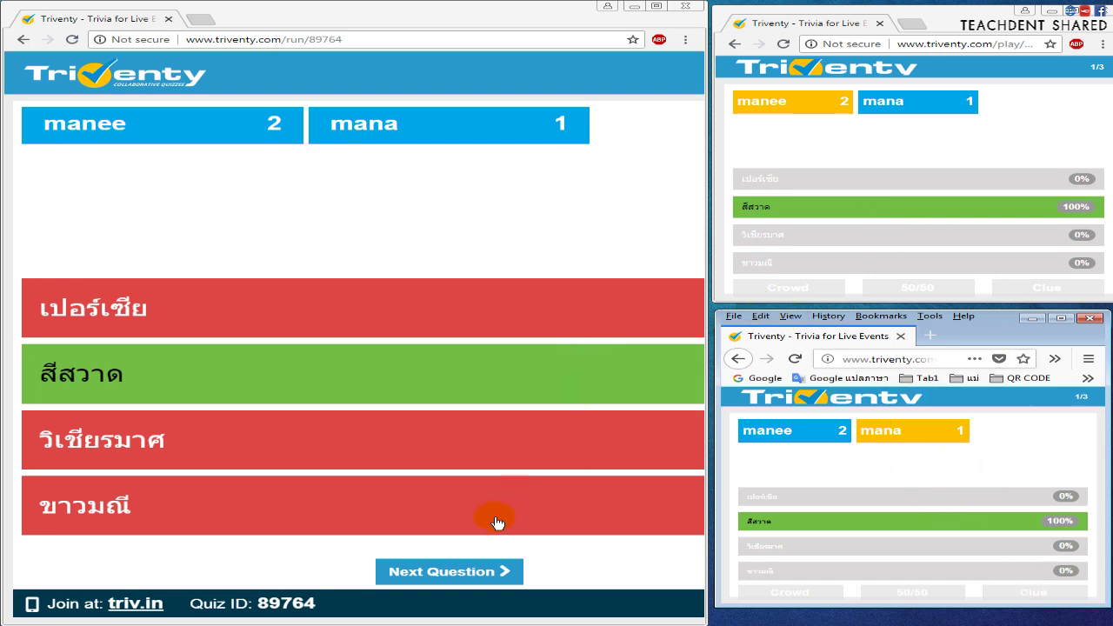
click(483, 571)
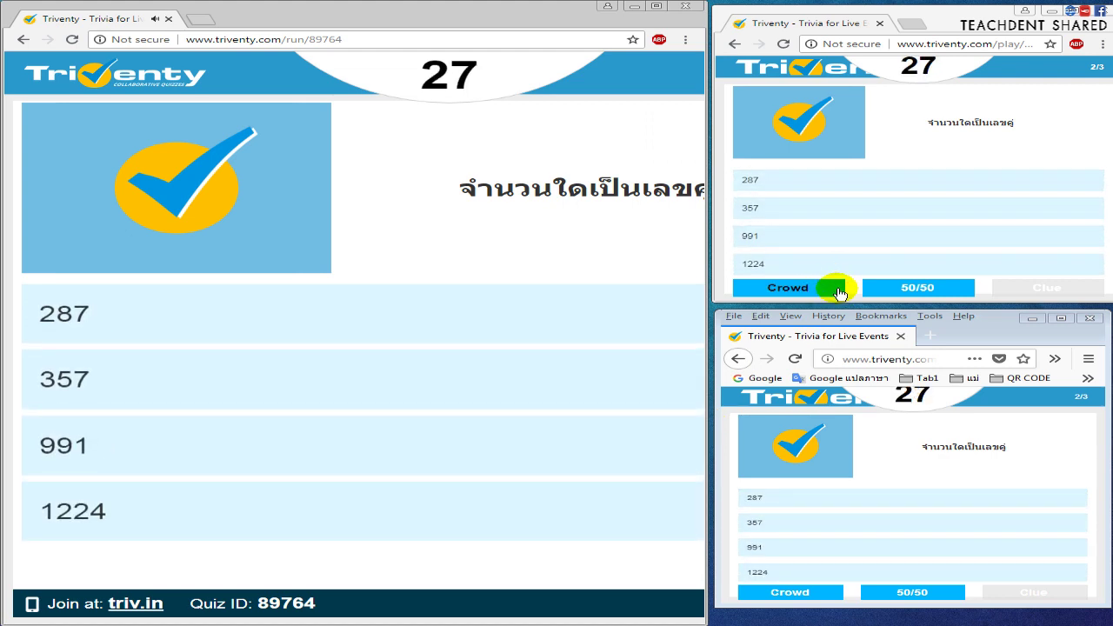
Step: Answer the even-number question with 1224 for both players, using the Crowd lifeline for the first, and advance to the next question
click(794, 574)
click(792, 289)
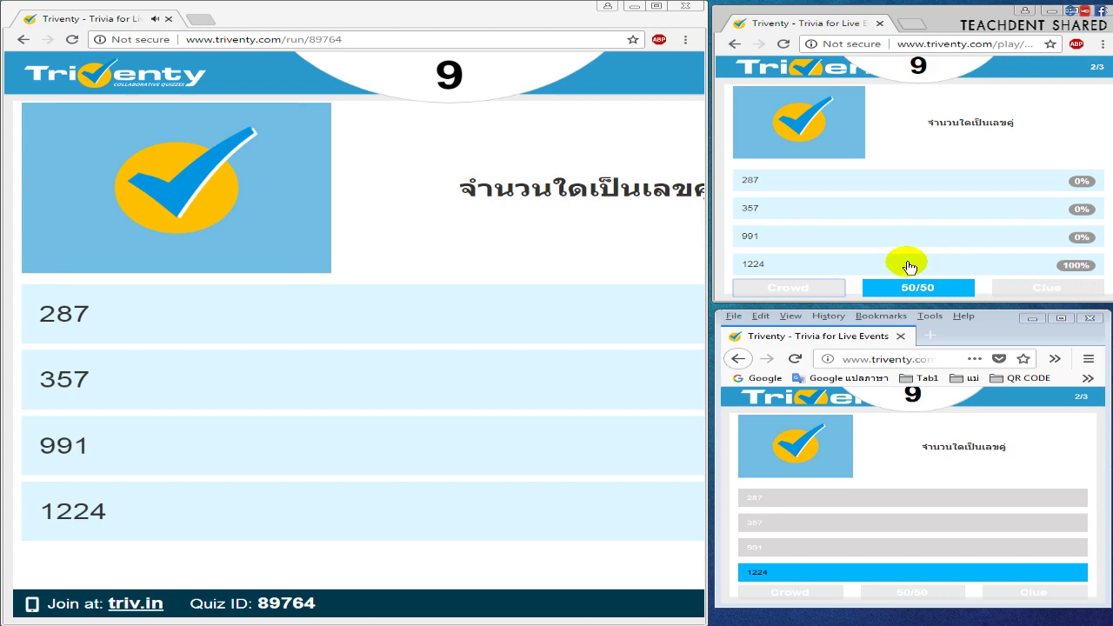
click(840, 267)
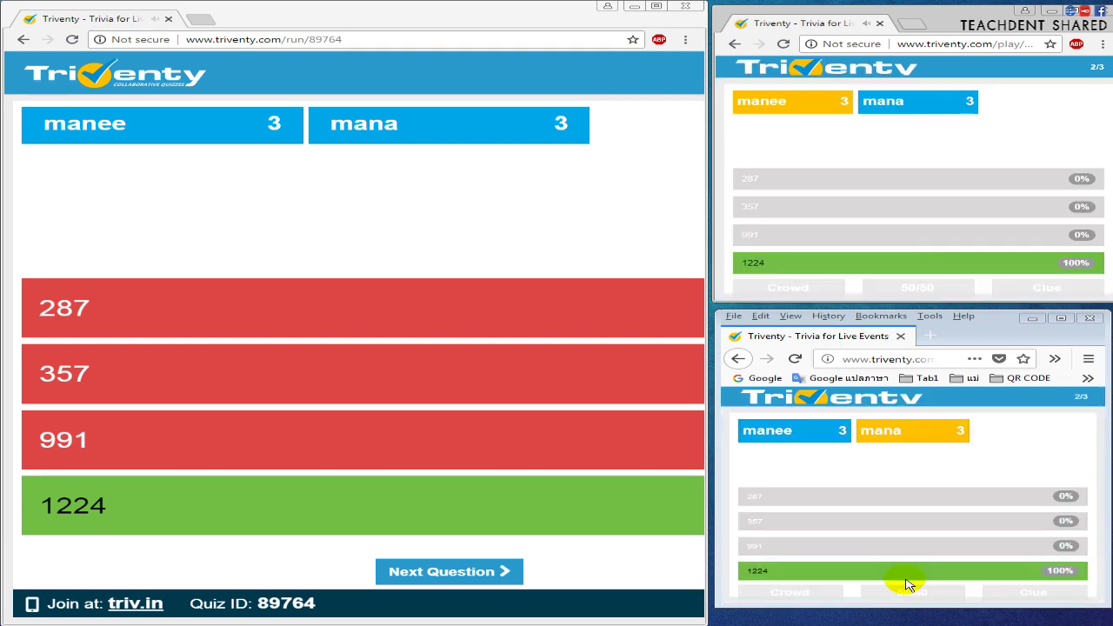
click(477, 576)
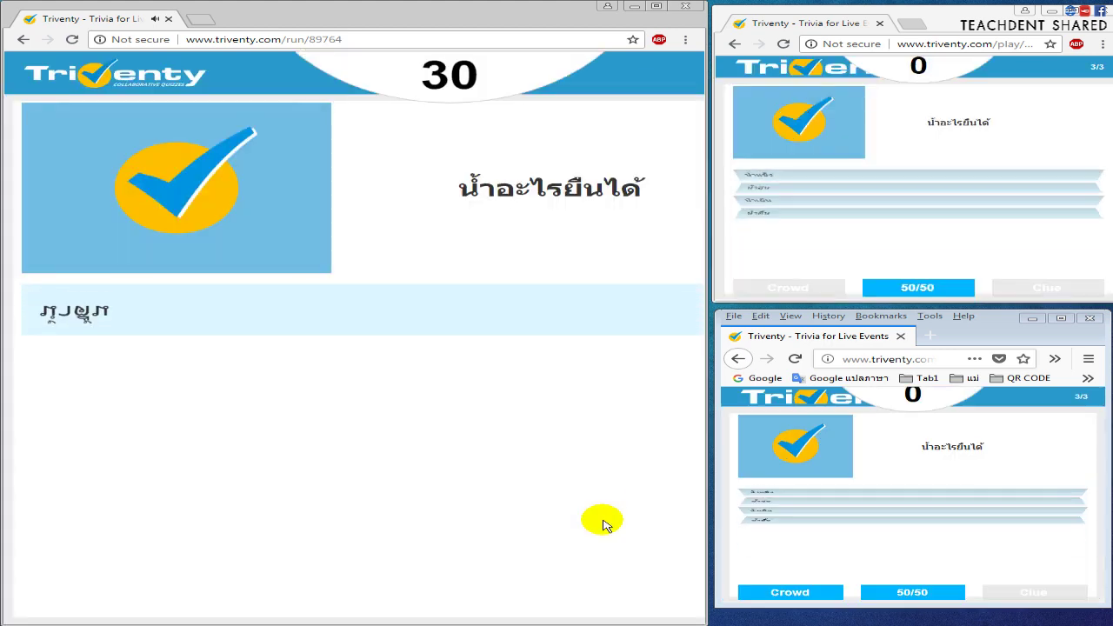
Step: Use the 50/50 lifeline for both players, answering น้ำอุ่น in the first participant window and น้ำตื้น in the second
click(910, 289)
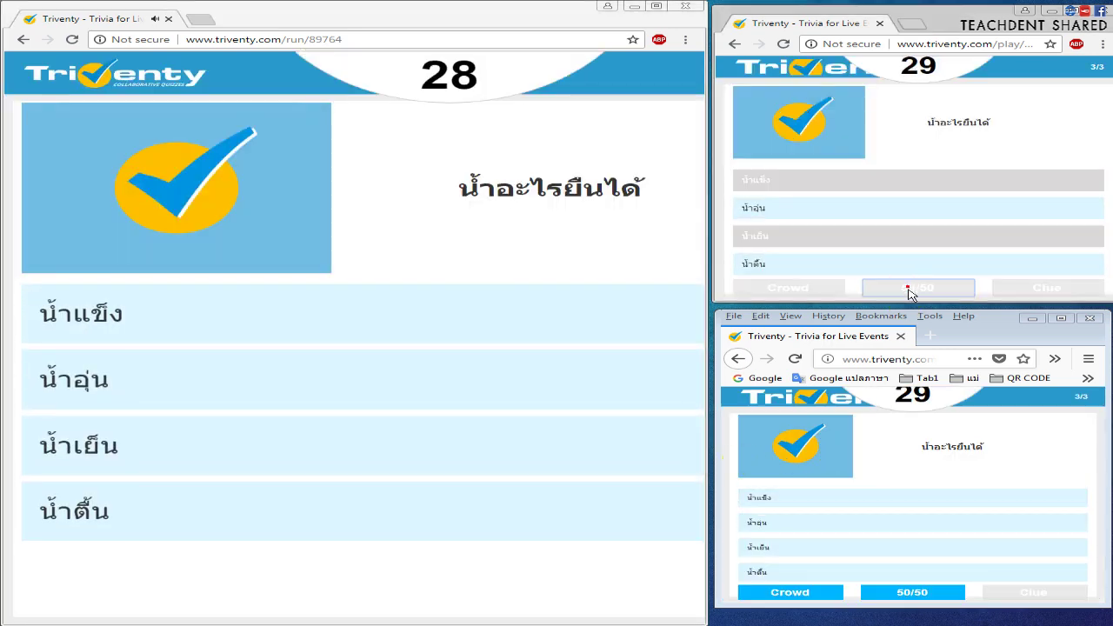
click(935, 592)
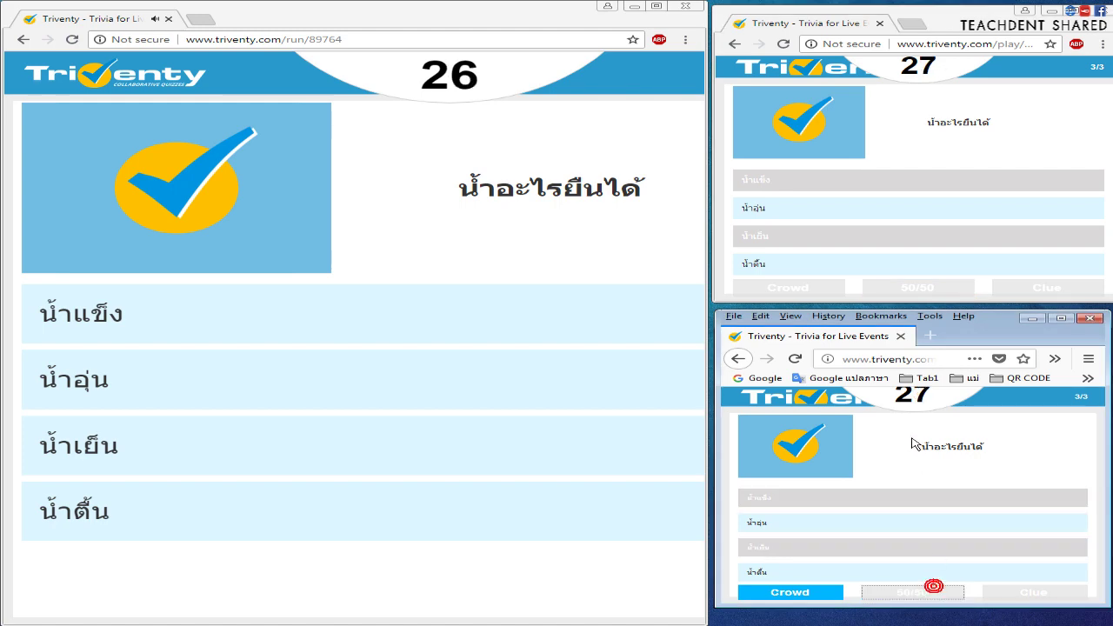
click(826, 205)
click(792, 574)
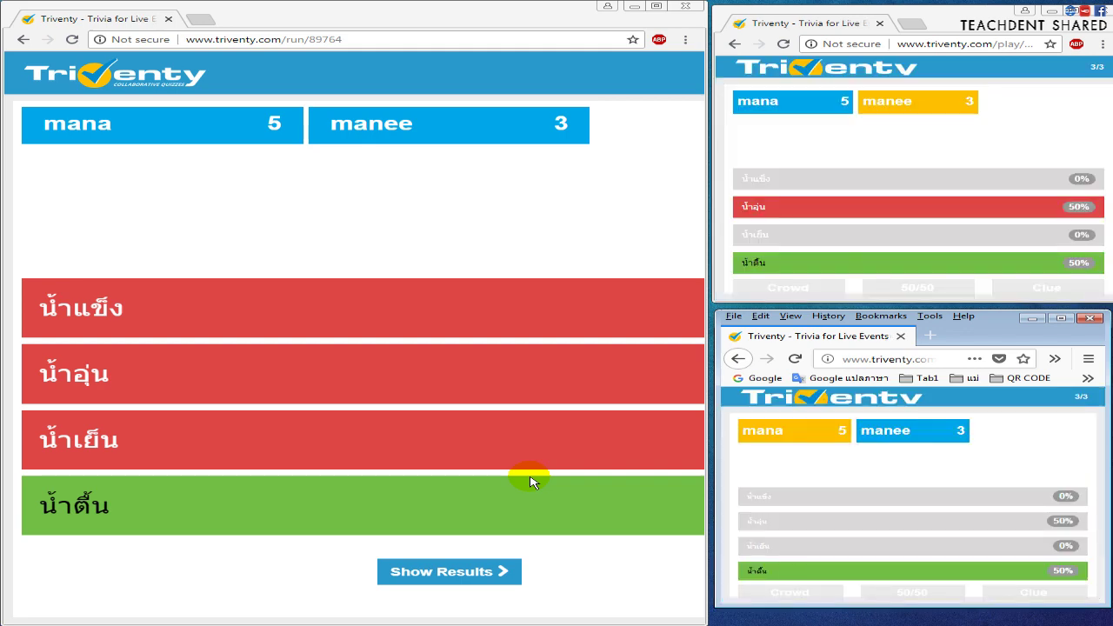
Step: Show the final quiz results and maximize the host window
click(484, 567)
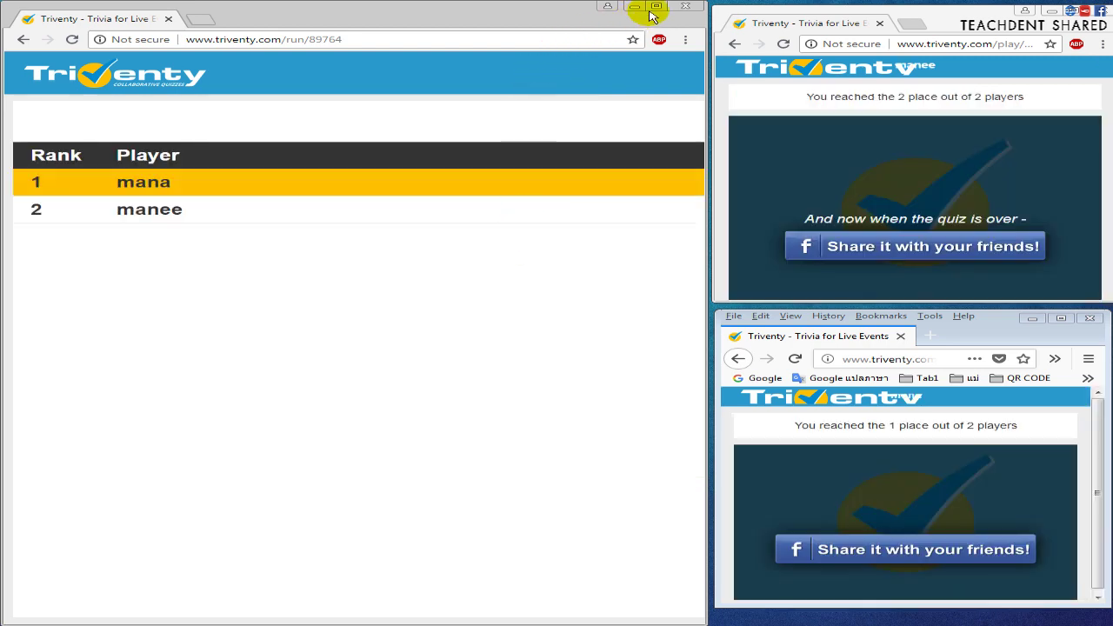
click(657, 6)
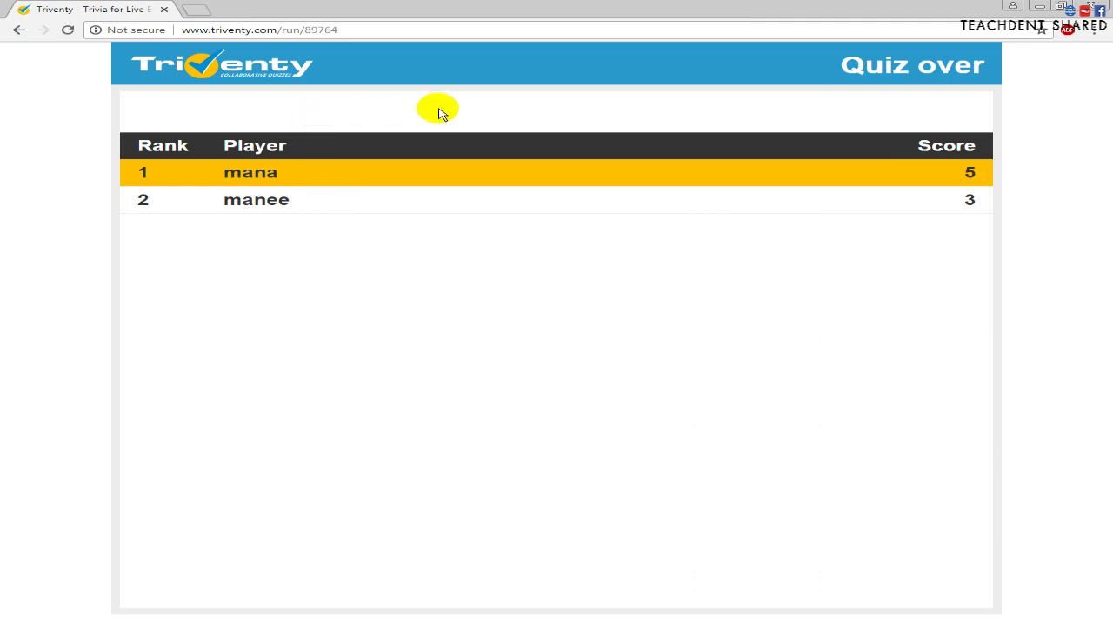
Step: Return to the Triventy home page and download the Excel results of the สนุกกับ TEACHDENT SHARED quiz from My Reports
drag(283, 30, 398, 29)
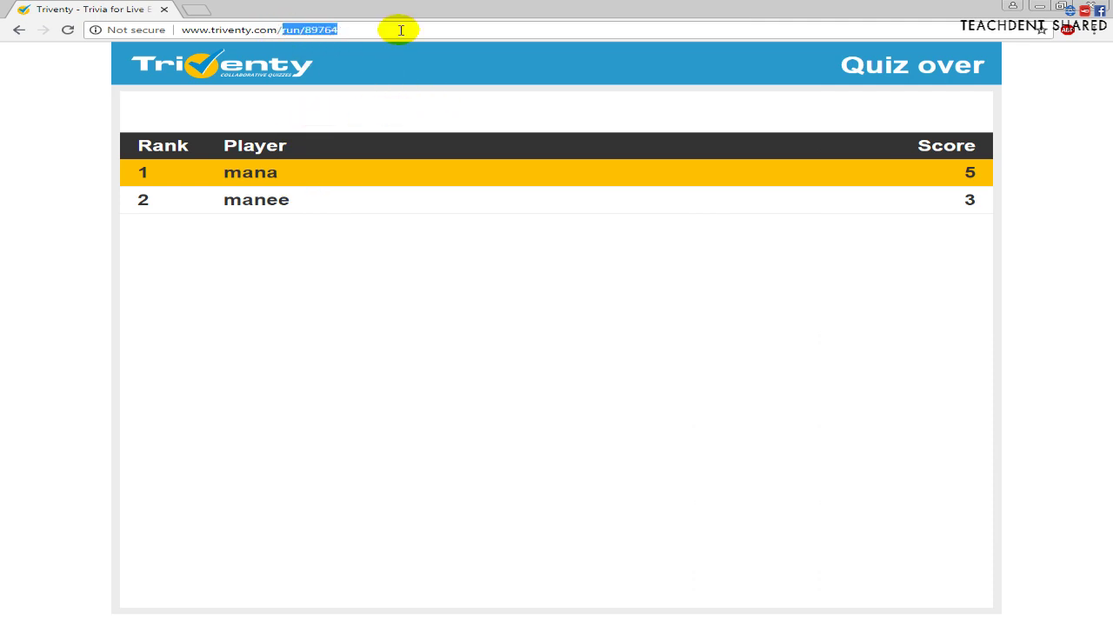
key(BackSpace)
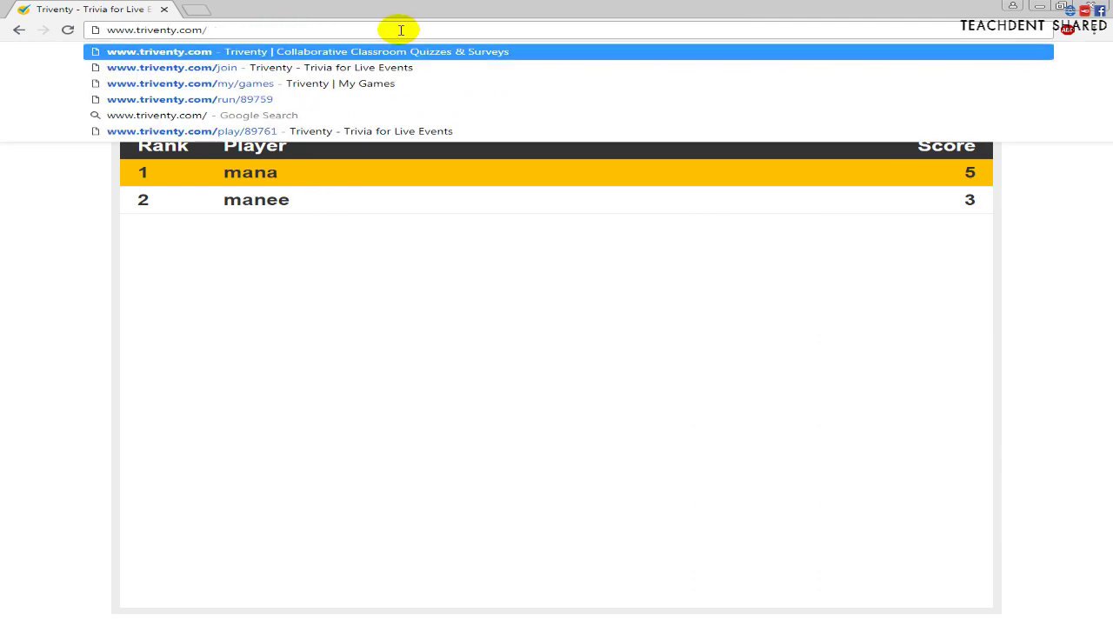
key(Return)
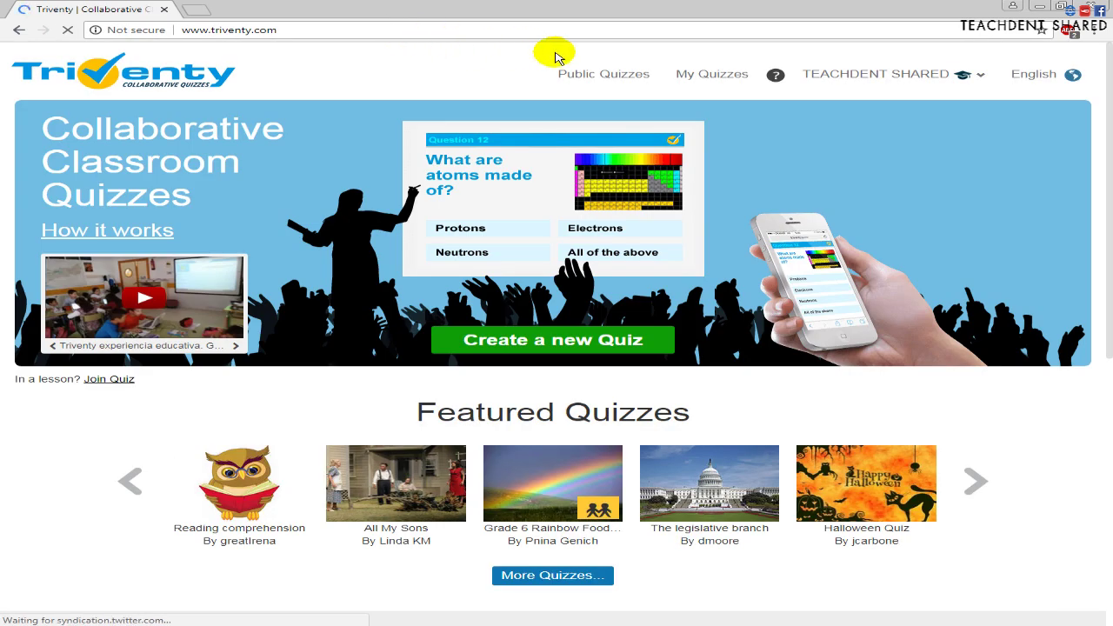
click(704, 75)
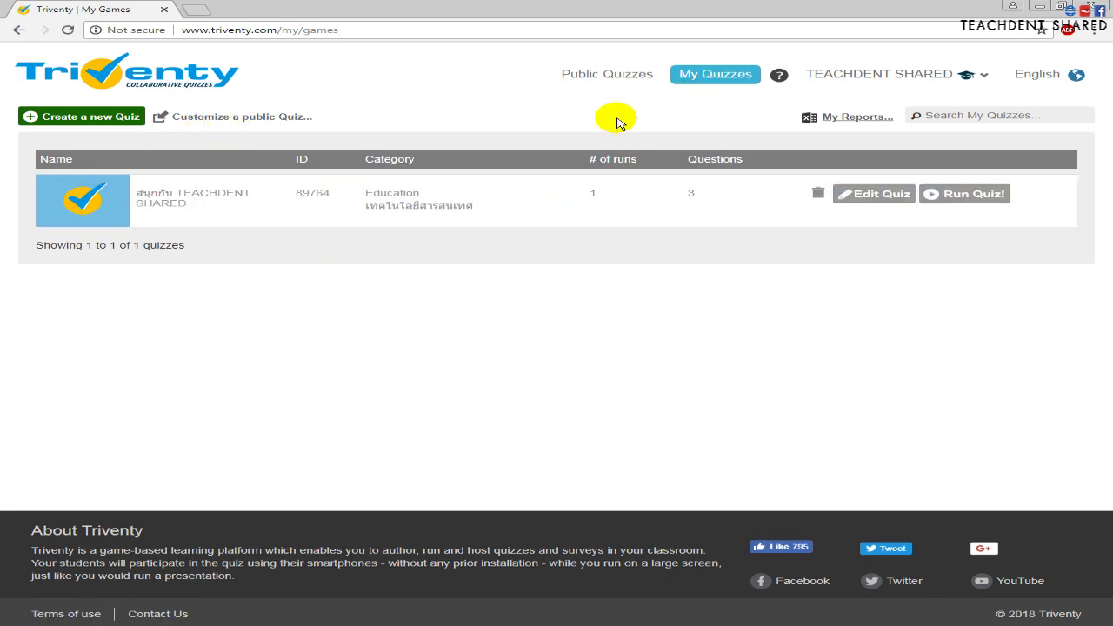
click(845, 119)
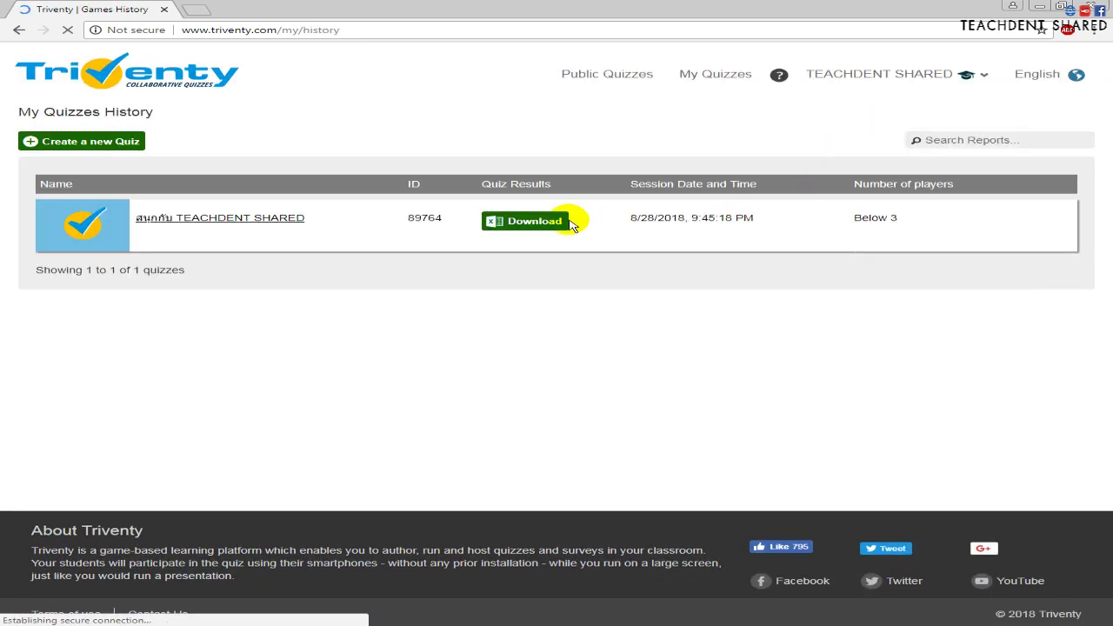
click(532, 223)
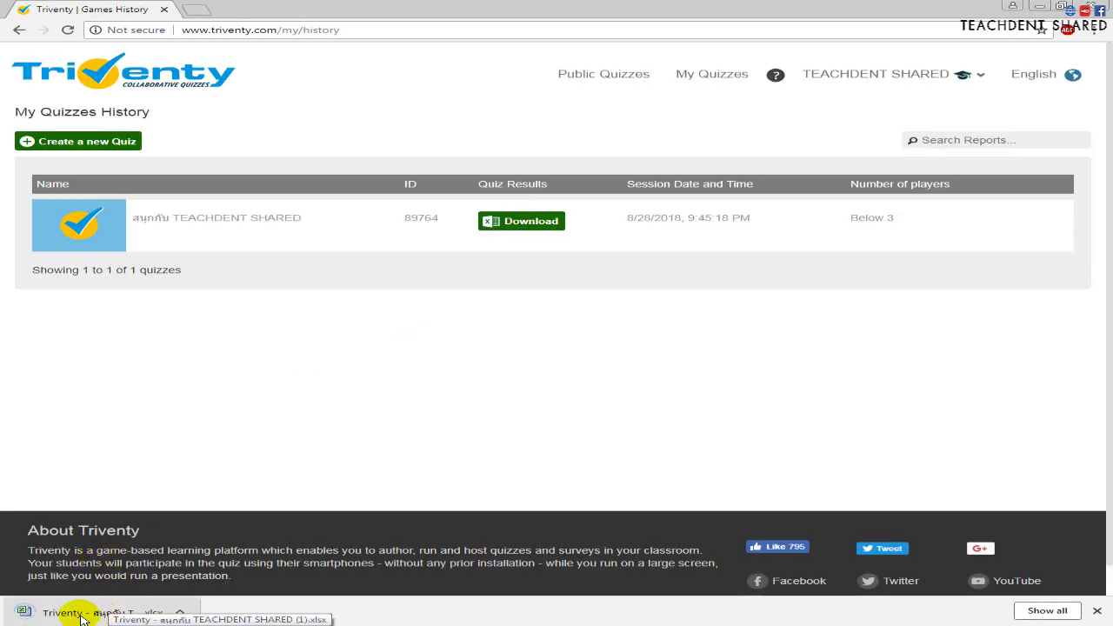
Step: Open the downloaded results workbook in Excel with editing enabled, examine the overview and Q1 answer breakdown, and switch back to the browser
click(83, 613)
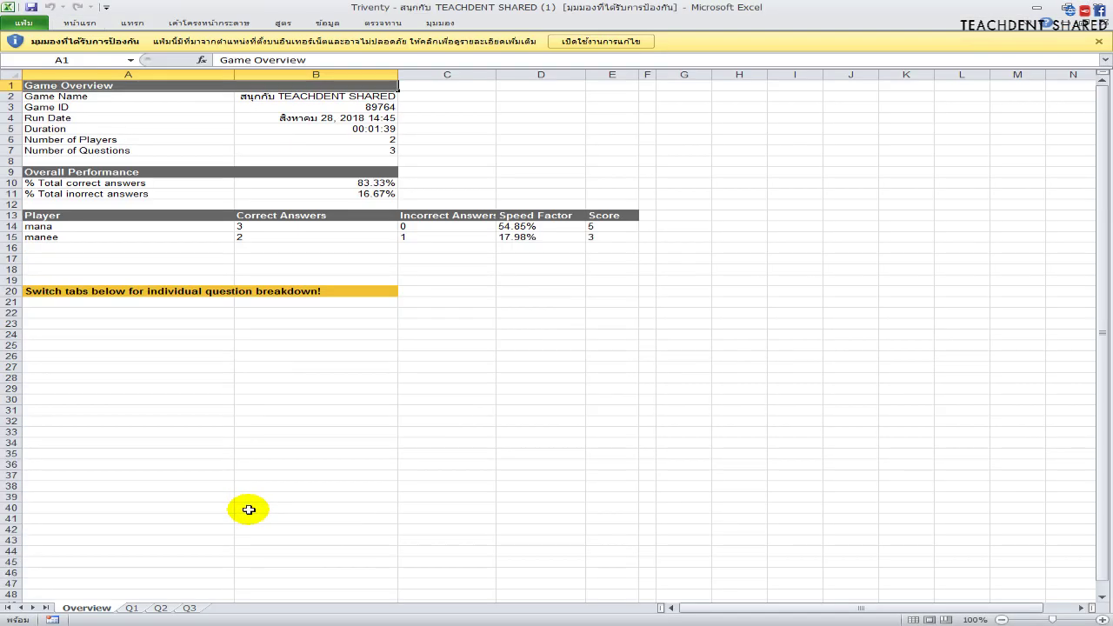
click(600, 40)
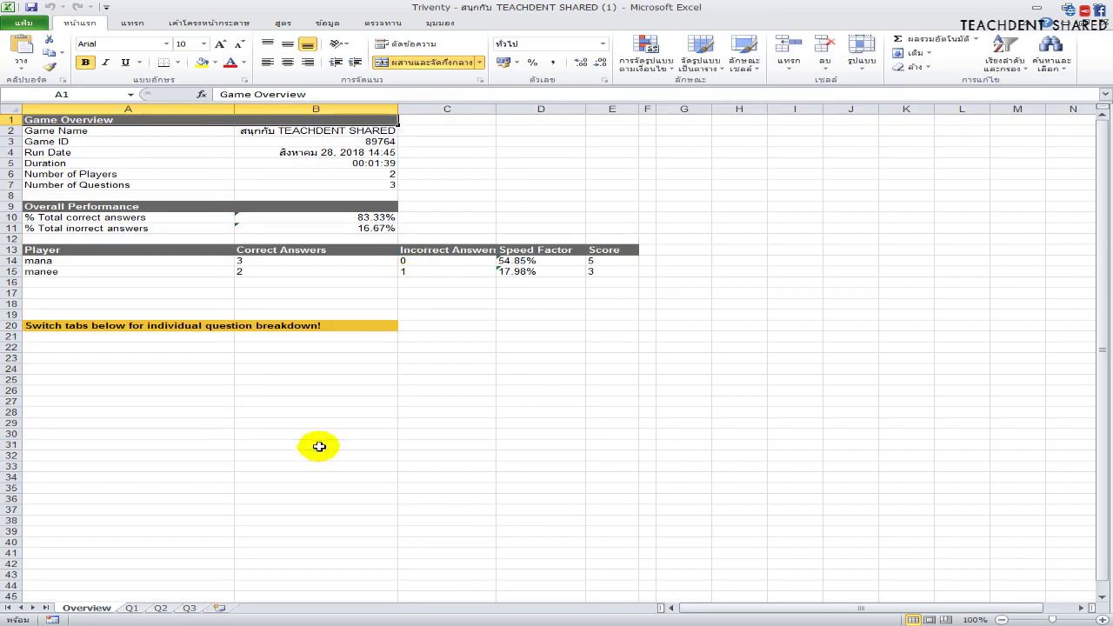
click(133, 607)
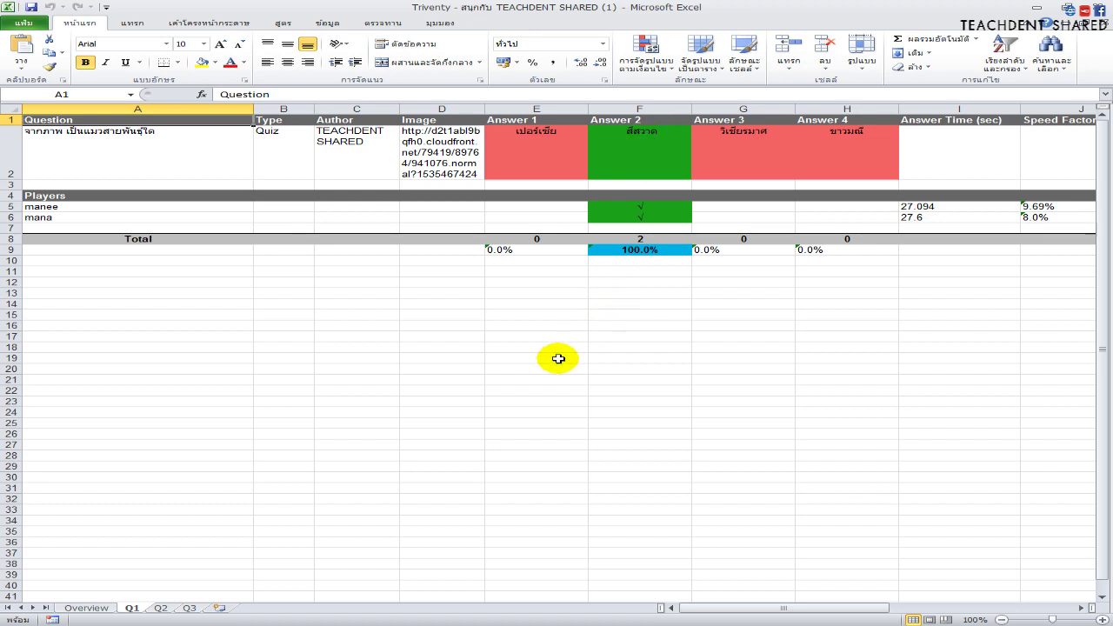
key(alt+Tab)
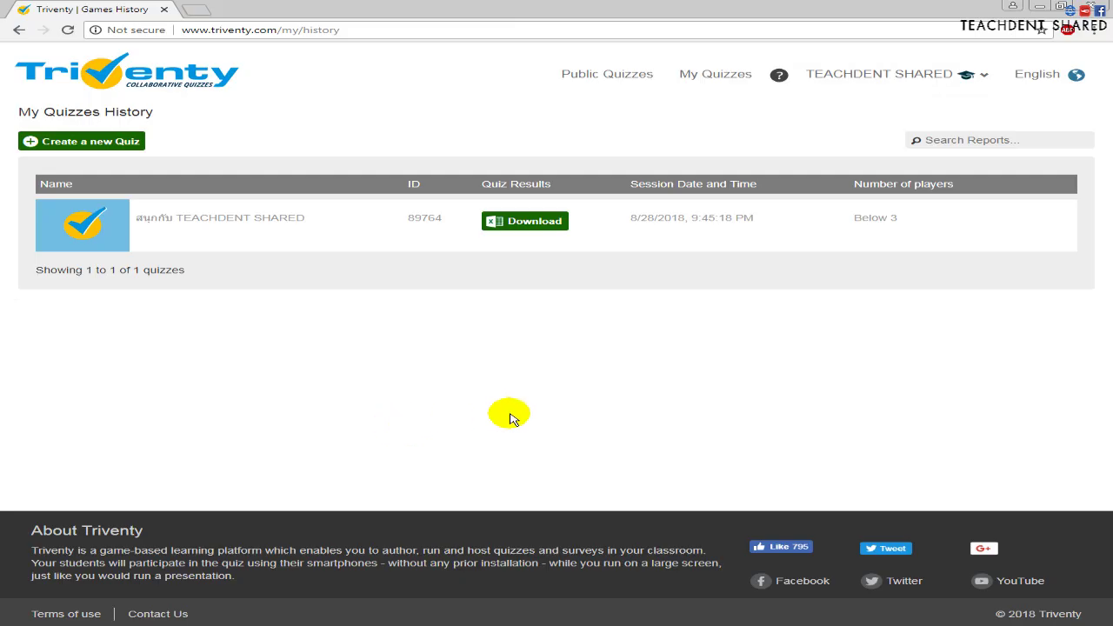